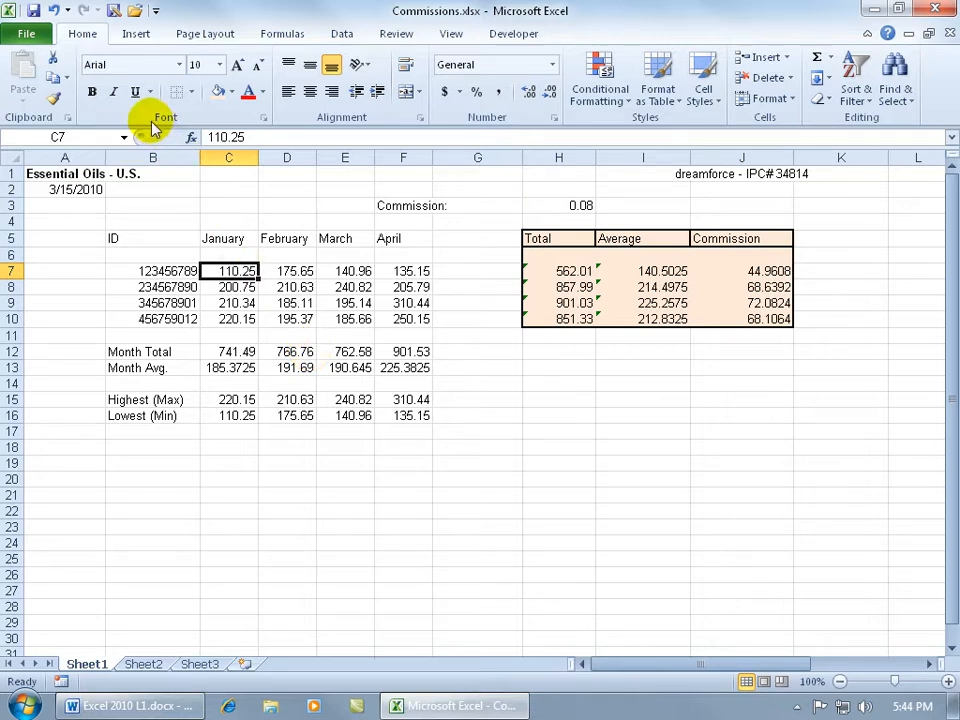
Step: Make the January value in cell C7 bold, italic and underlined, with an orange font color
{"action": "left_click", "coordinate": [92, 91]}
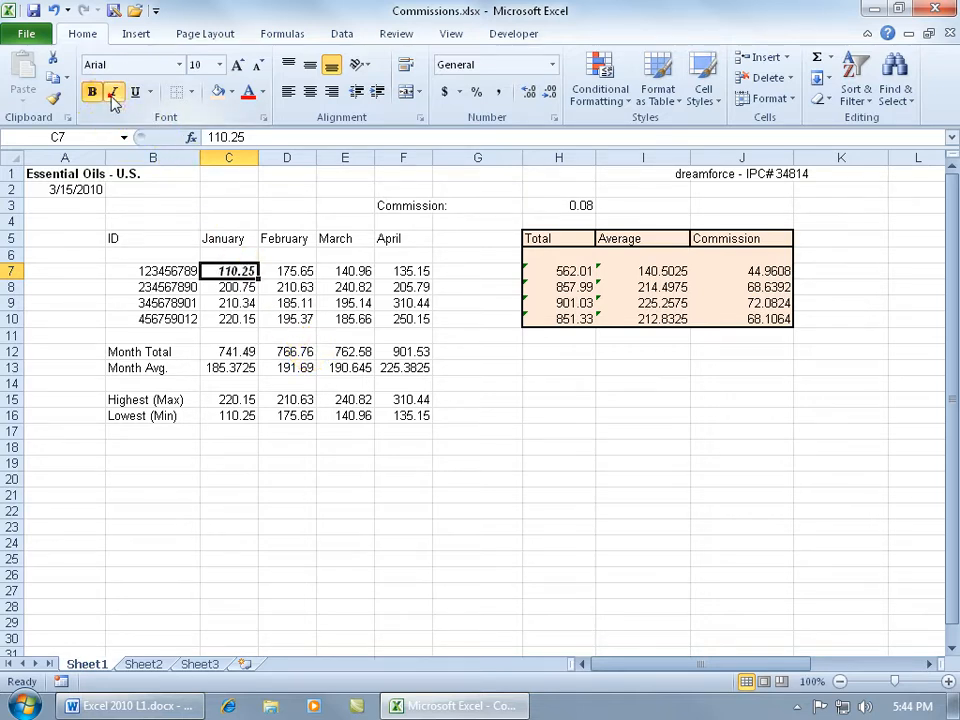
{"action": "left_click", "coordinate": [113, 91]}
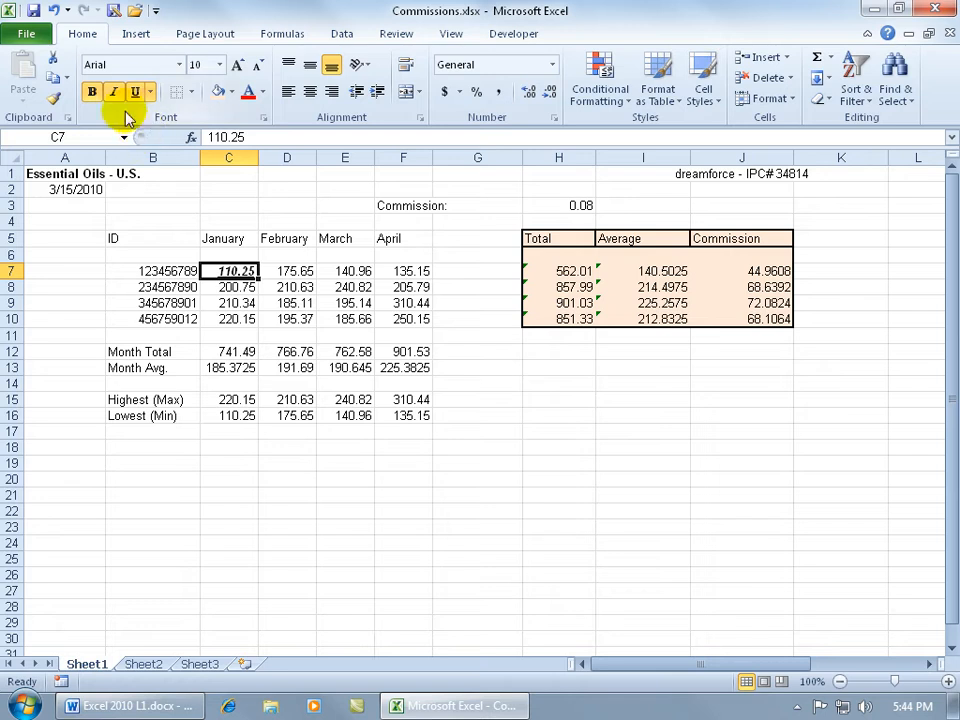
{"action": "left_click", "coordinate": [263, 92]}
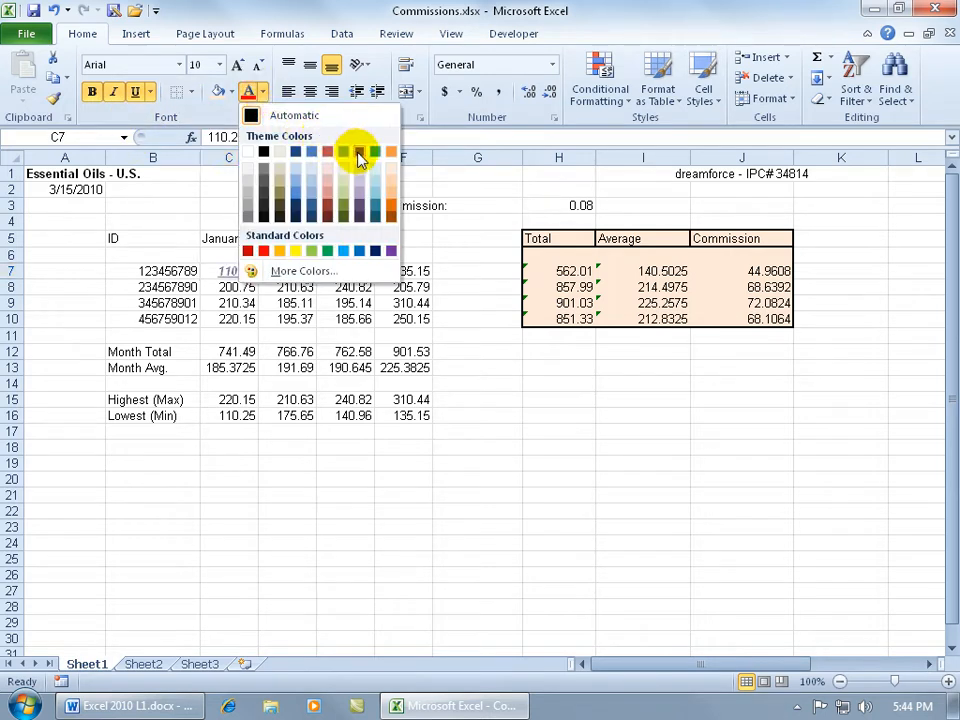
{"action": "left_click", "coordinate": [389, 207]}
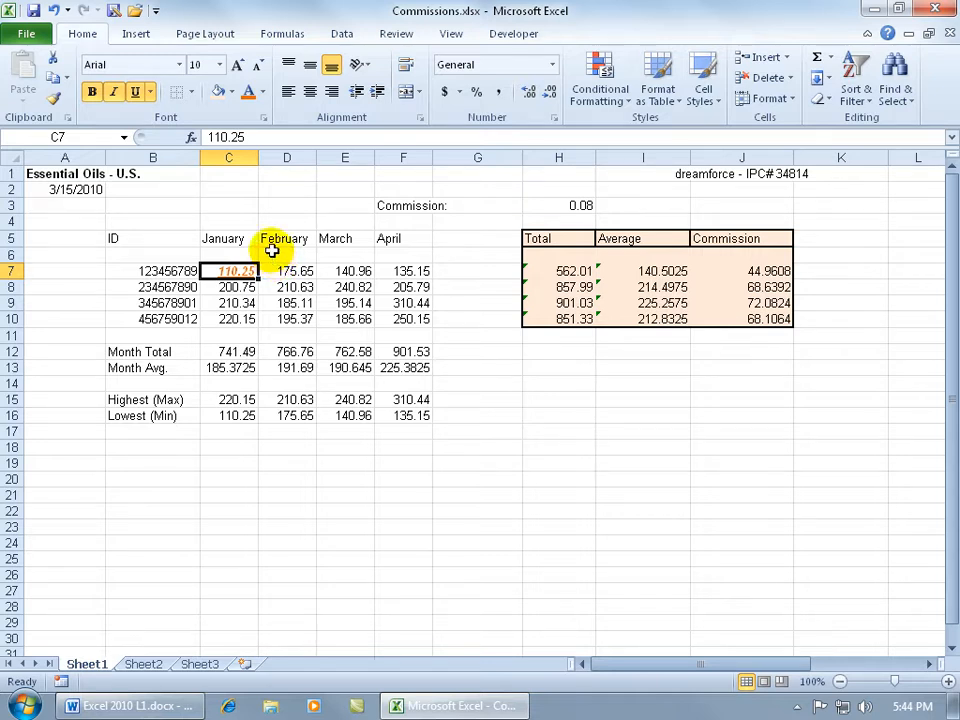
Step: Fill cell C7 with a light blue background
{"action": "left_click", "coordinate": [231, 92]}
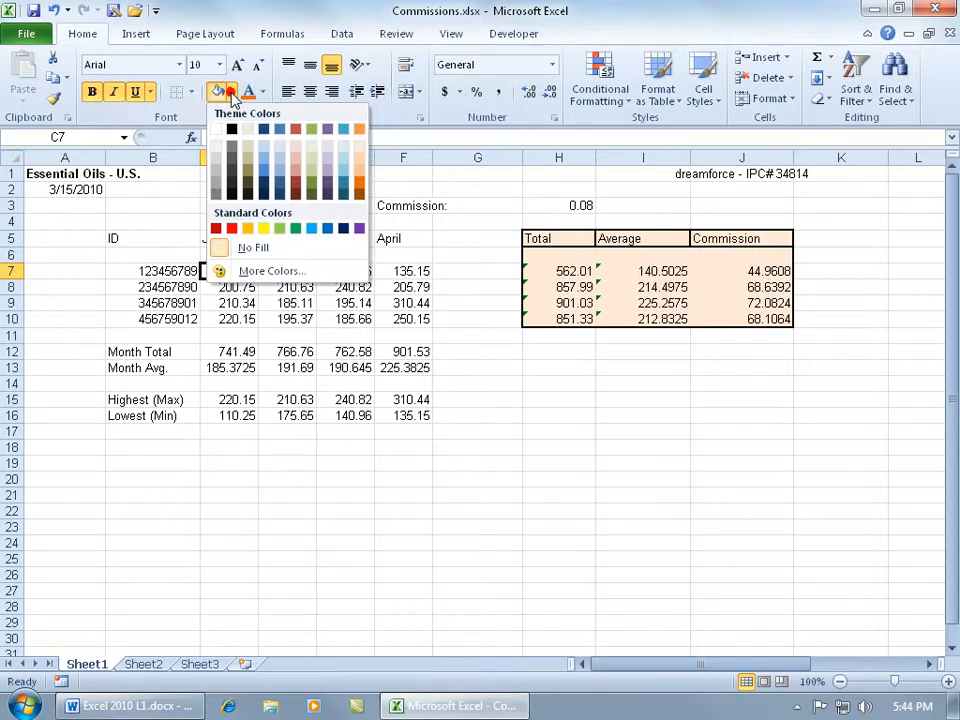
{"action": "left_click", "coordinate": [261, 142]}
{"action": "left_click", "coordinate": [240, 303]}
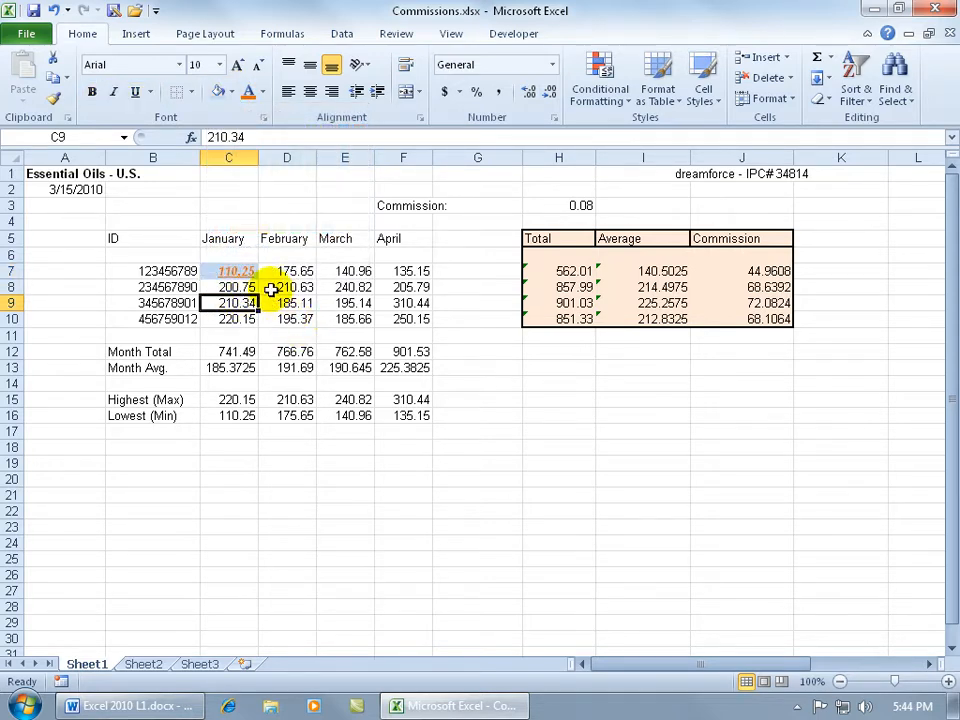
Step: Apply a Thick Box Border around cell C7
{"action": "left_click", "coordinate": [243, 270]}
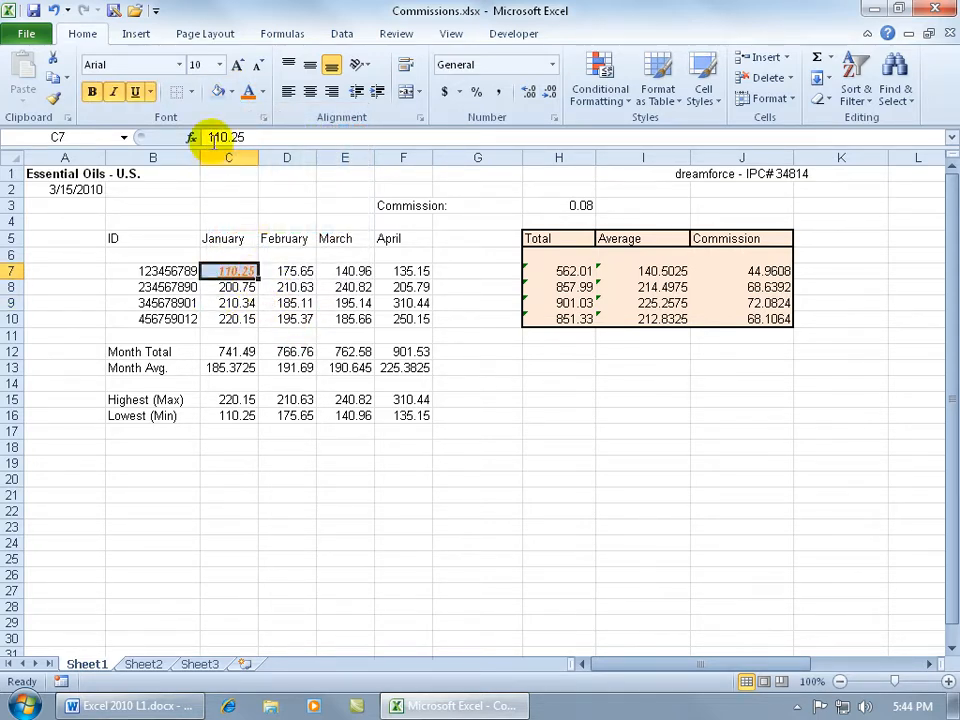
{"action": "left_click", "coordinate": [193, 92]}
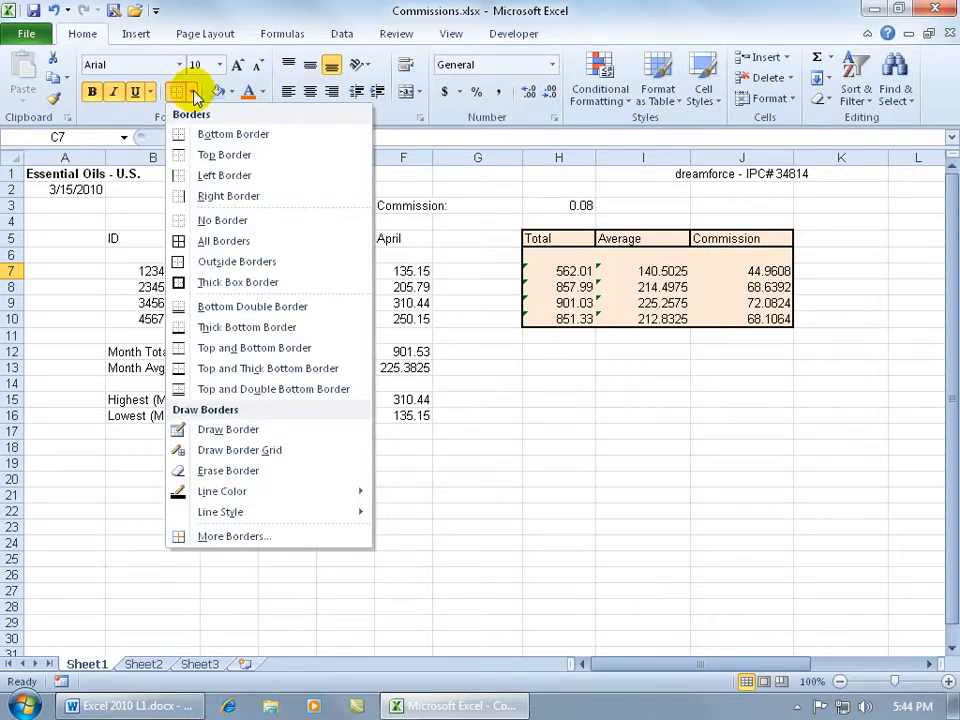
{"action": "left_click", "coordinate": [220, 282]}
{"action": "key", "text": "Down"}
{"action": "key", "text": "Down"}
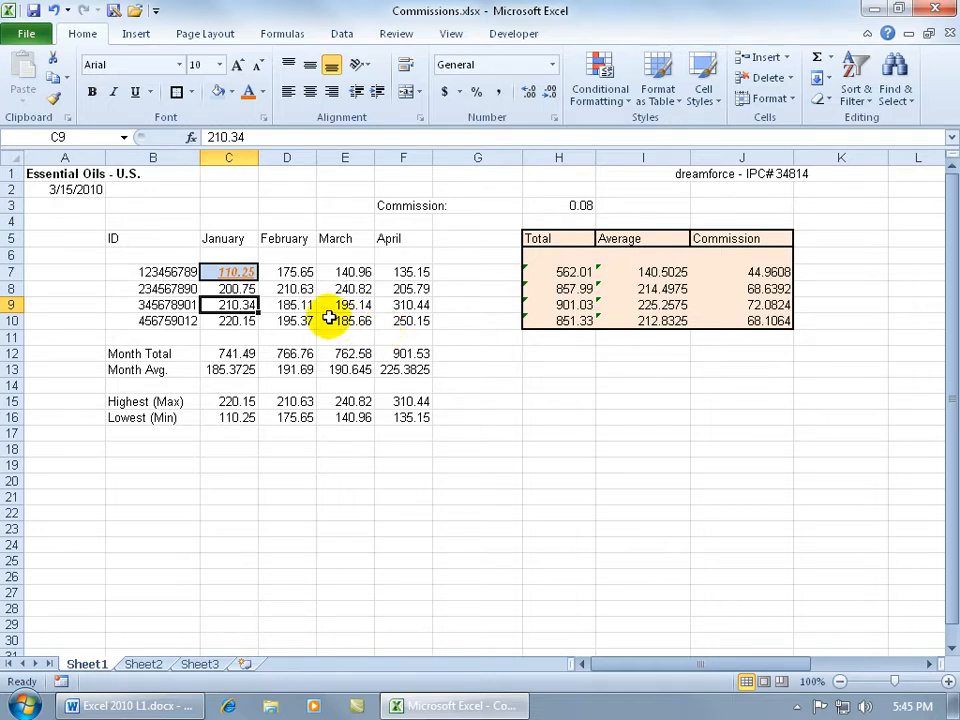
Step: Copy the formatting of cell C7 to cell D10 with Format Painter
{"action": "left_click", "coordinate": [241, 272]}
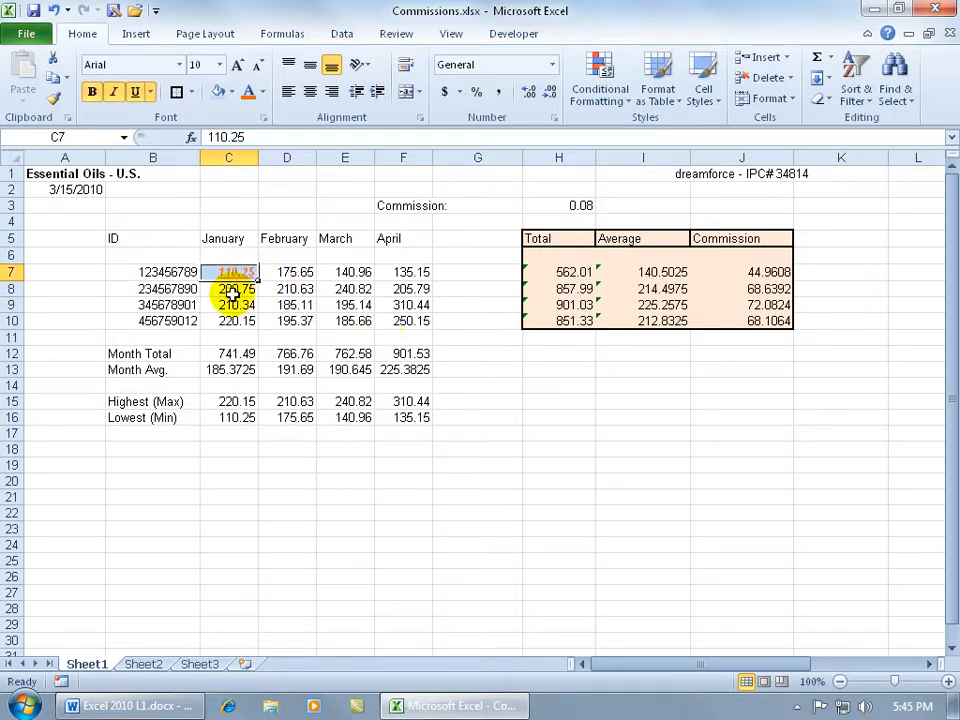
{"action": "left_click", "coordinate": [136, 91]}
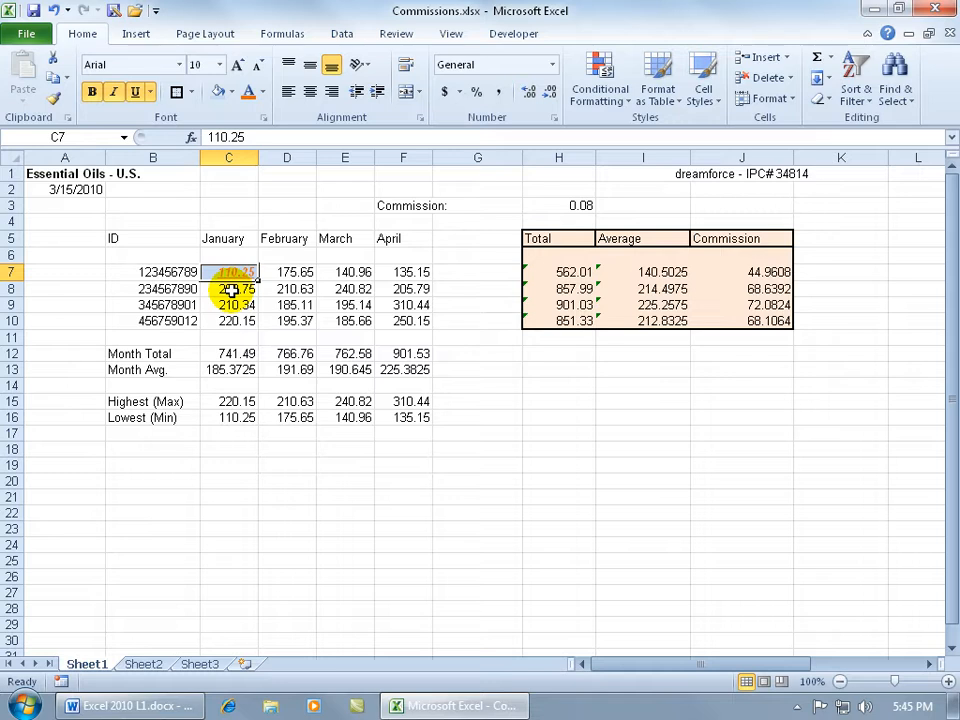
{"action": "left_click", "coordinate": [53, 97]}
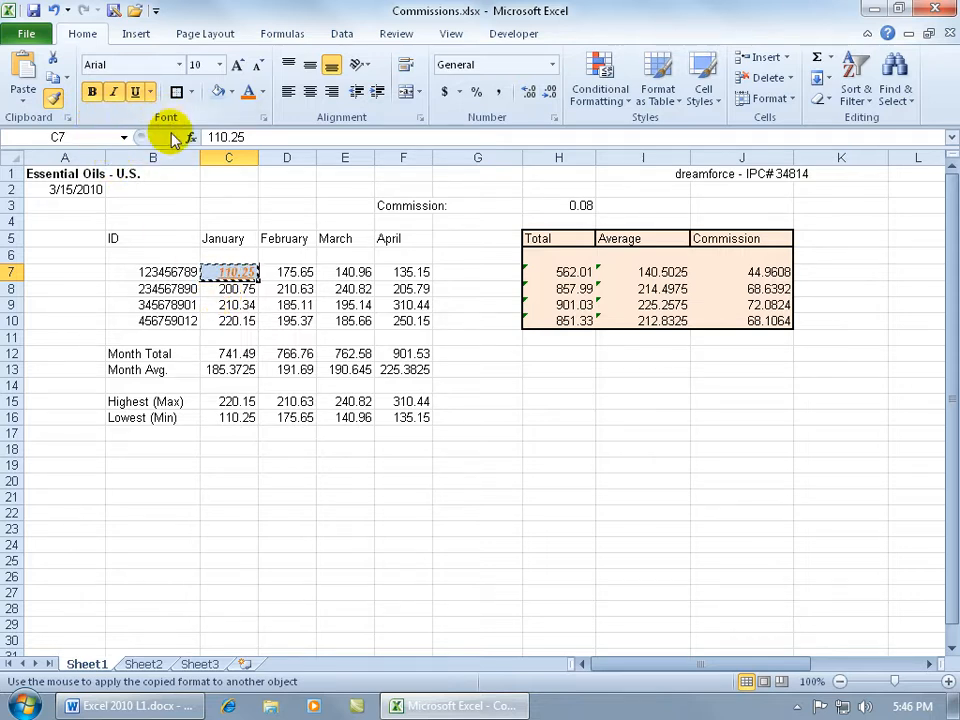
{"action": "left_click", "coordinate": [287, 320]}
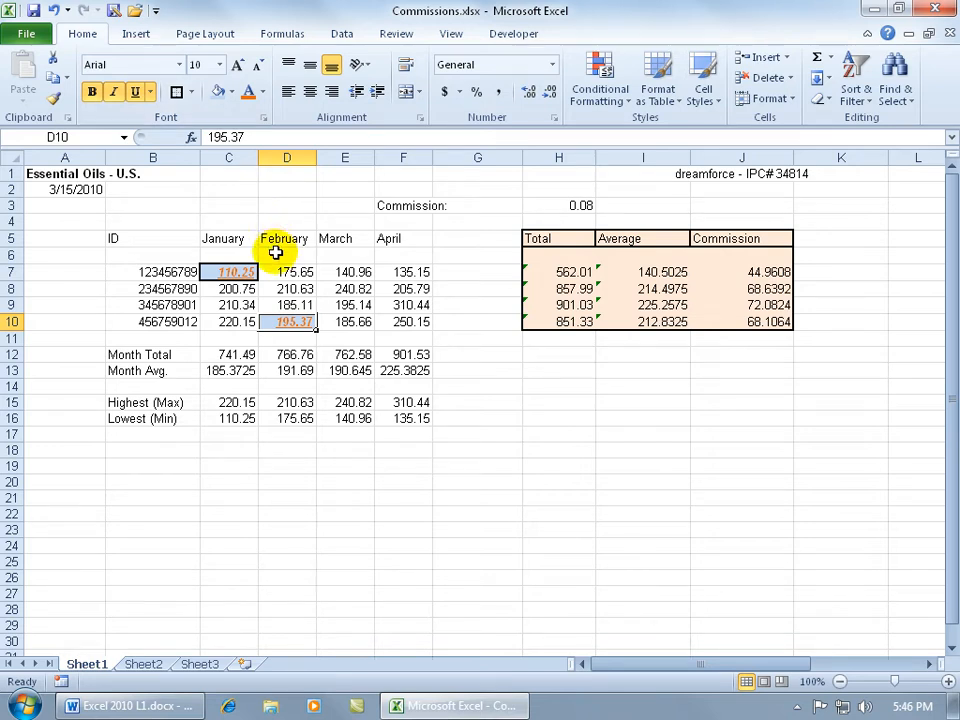
Step: Apply the Currency number format to the January month total in C12
{"action": "left_click", "coordinate": [236, 352]}
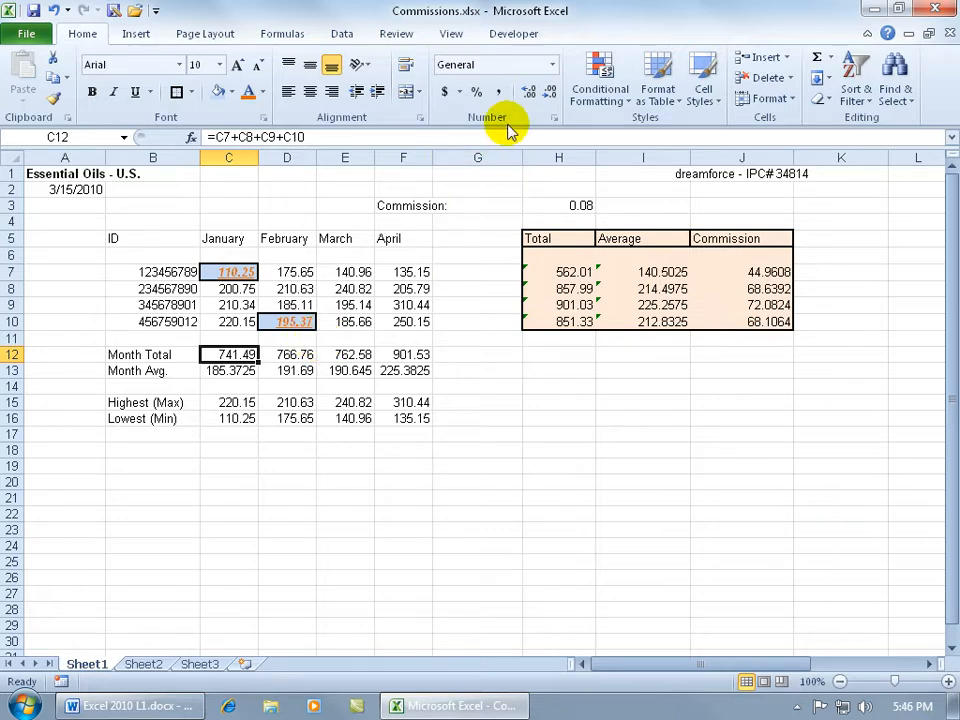
{"action": "left_click", "coordinate": [552, 68]}
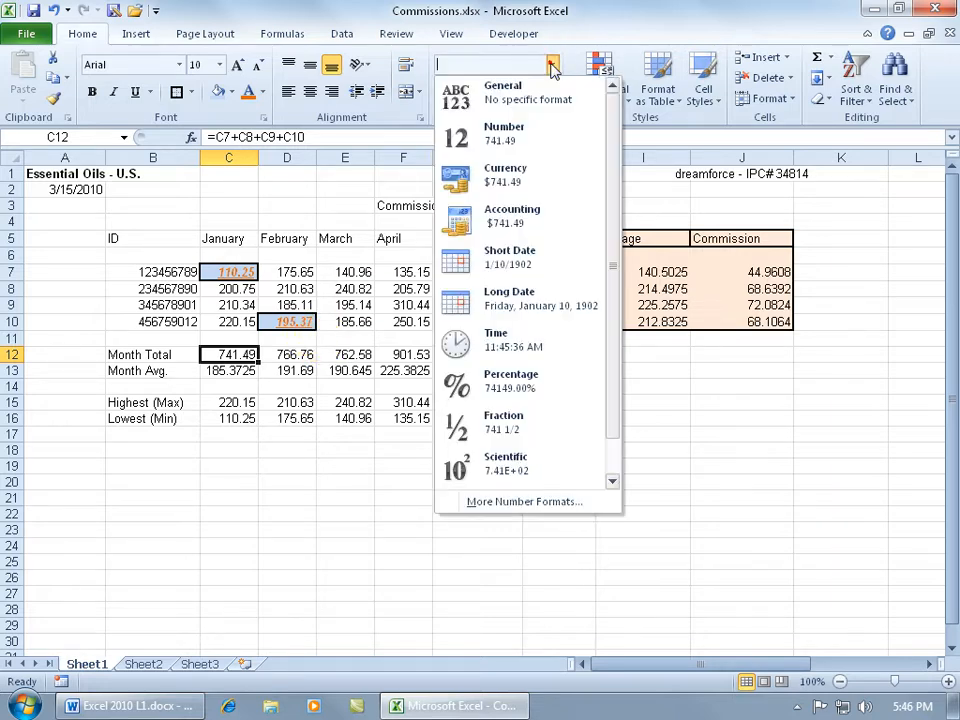
{"action": "left_click", "coordinate": [508, 172]}
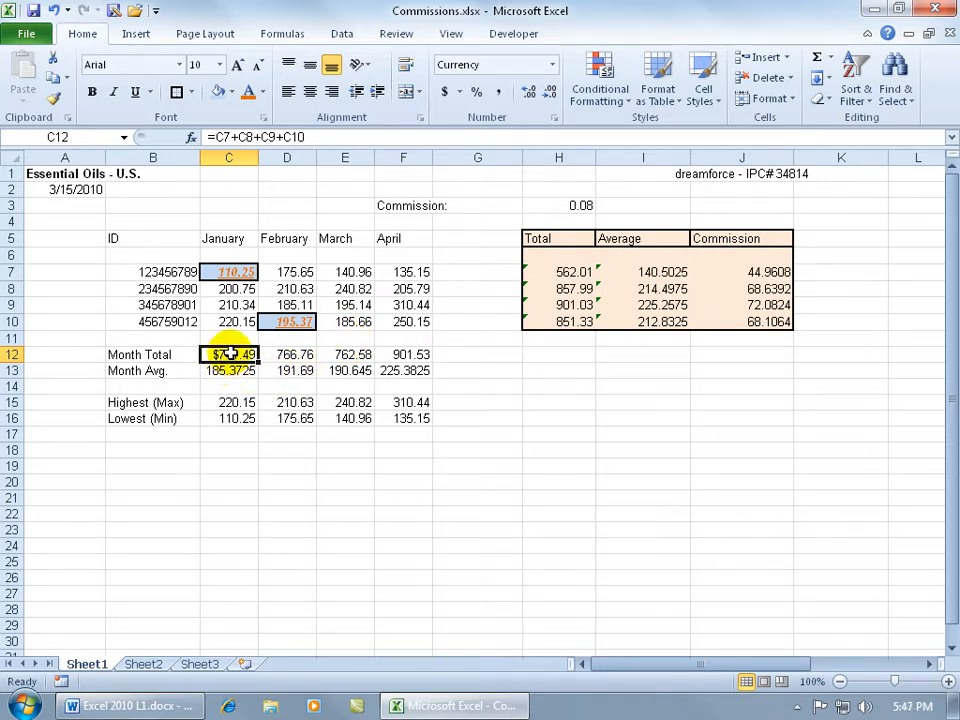
Step: Use Format Painter to carry the currency format from C12 to D12, and from D12 to E12
{"action": "left_click", "coordinate": [54, 98]}
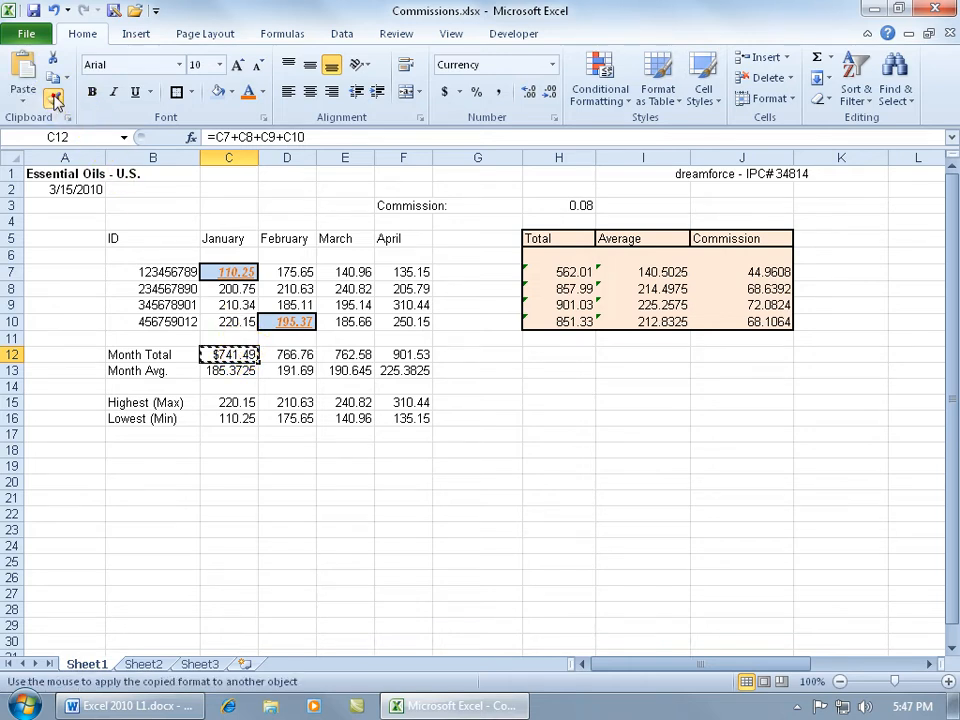
{"action": "left_click", "coordinate": [289, 354]}
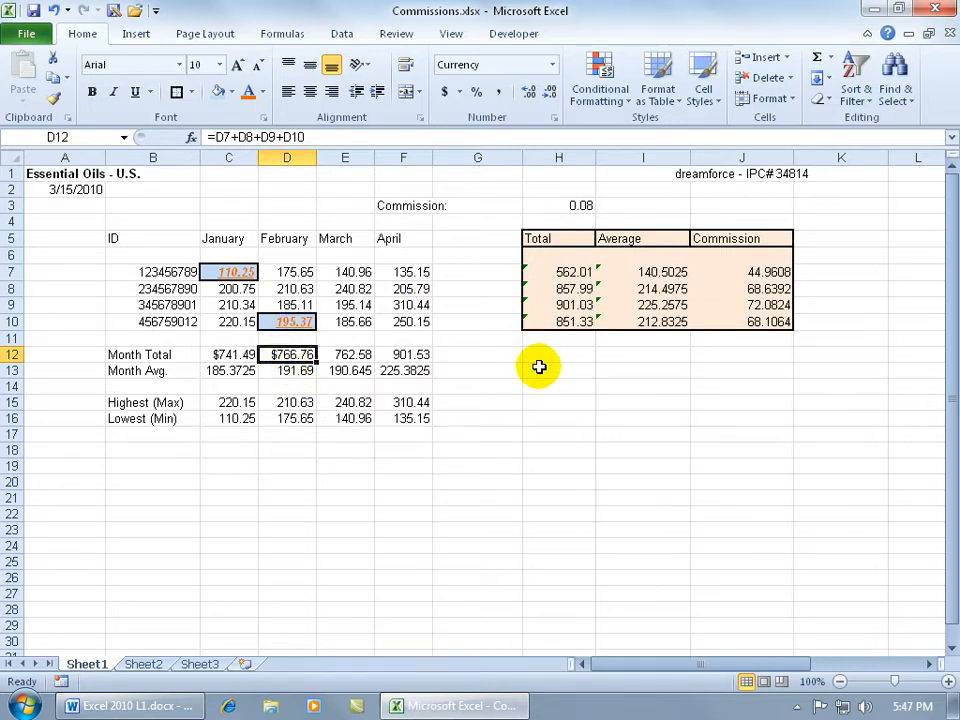
{"action": "left_click", "coordinate": [53, 97]}
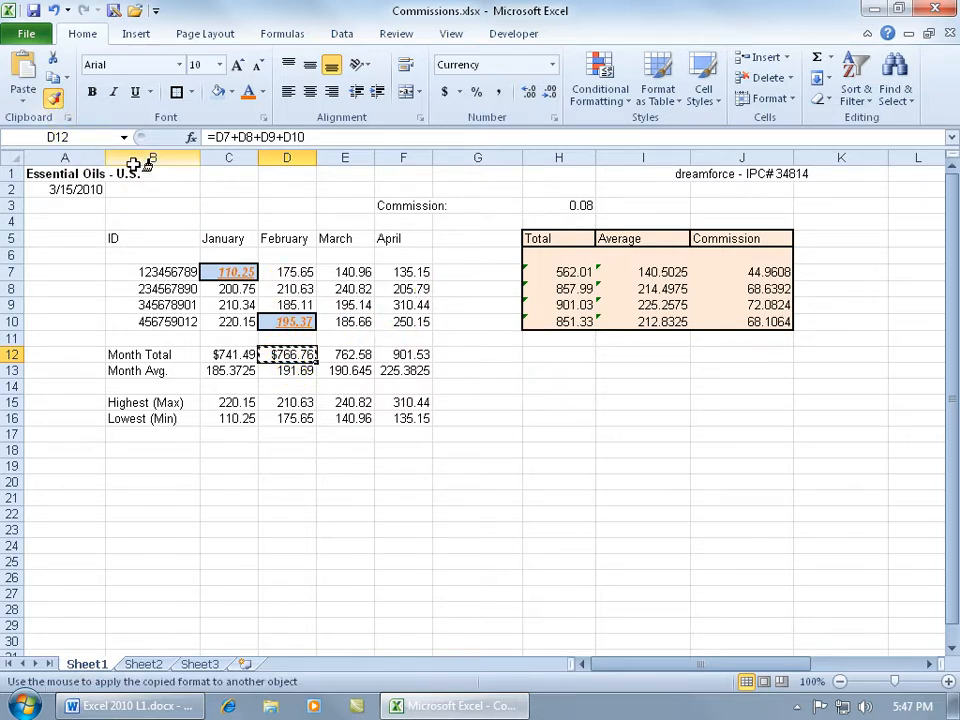
{"action": "left_click", "coordinate": [345, 352]}
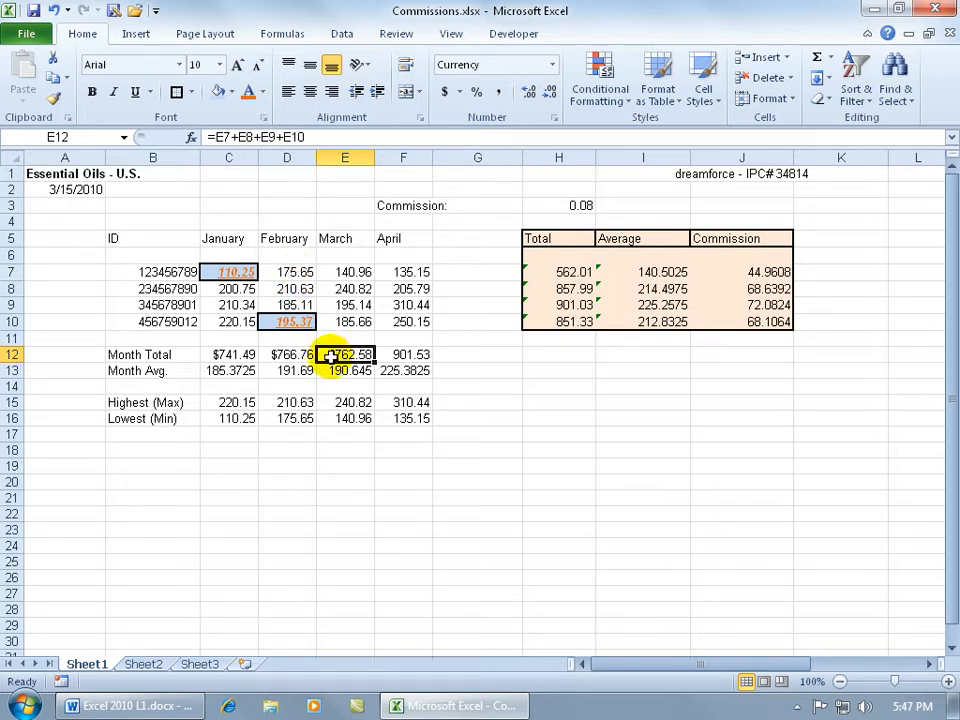
Step: Lock Format Painter on E12's formatting, apply it to F12, F13 and E13, and turn the painter off
{"action": "left_click", "coordinate": [60, 104]}
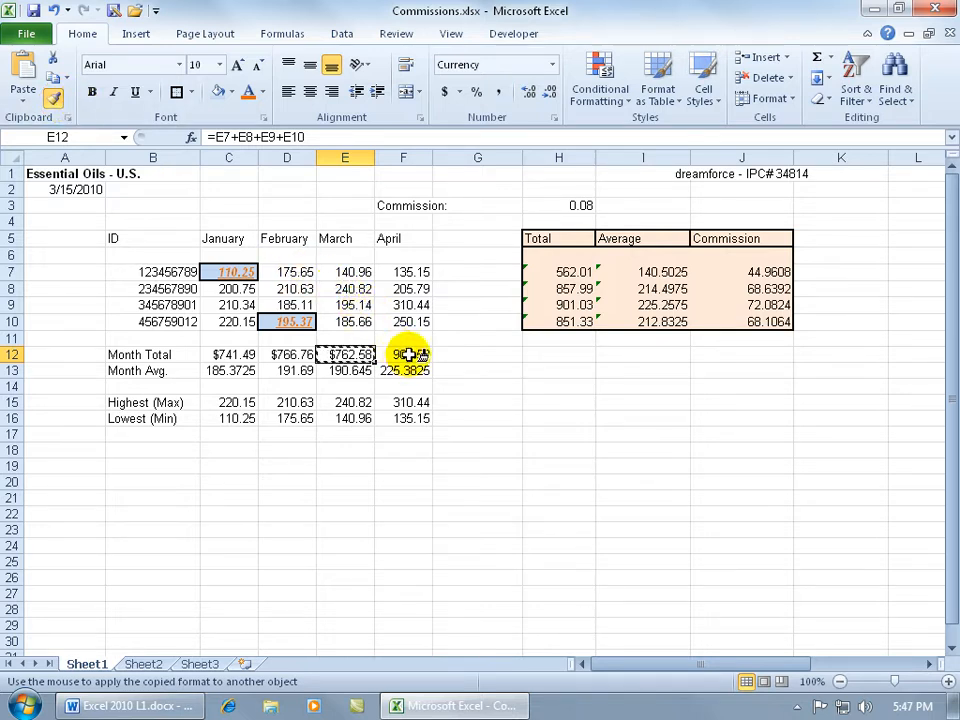
{"action": "left_click", "coordinate": [408, 354]}
{"action": "left_click", "coordinate": [403, 370]}
{"action": "left_click", "coordinate": [347, 370]}
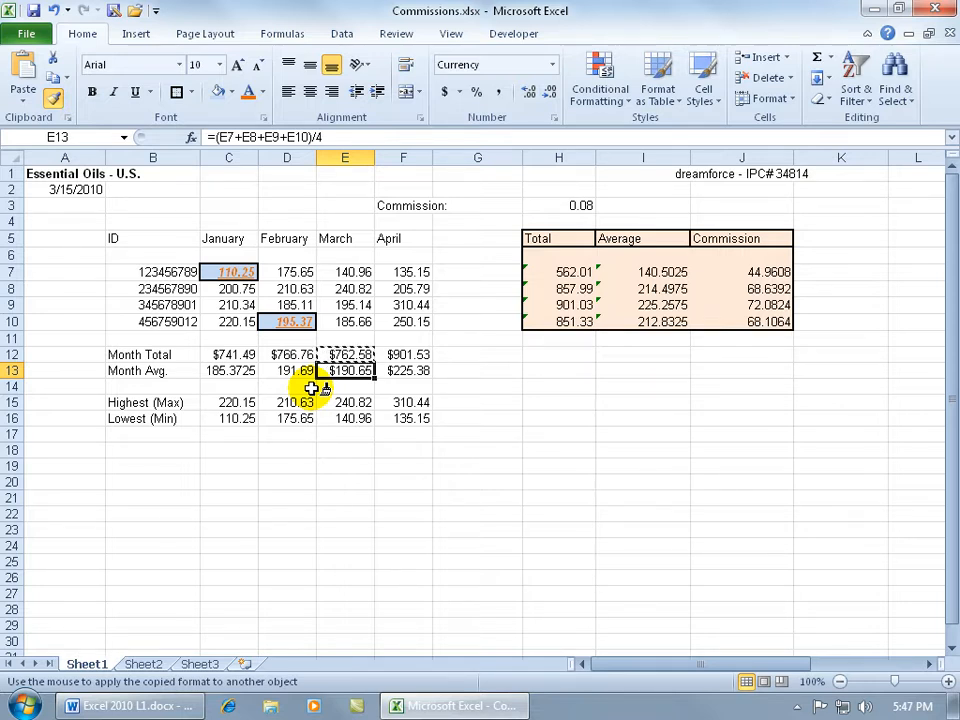
{"action": "left_click", "coordinate": [56, 96]}
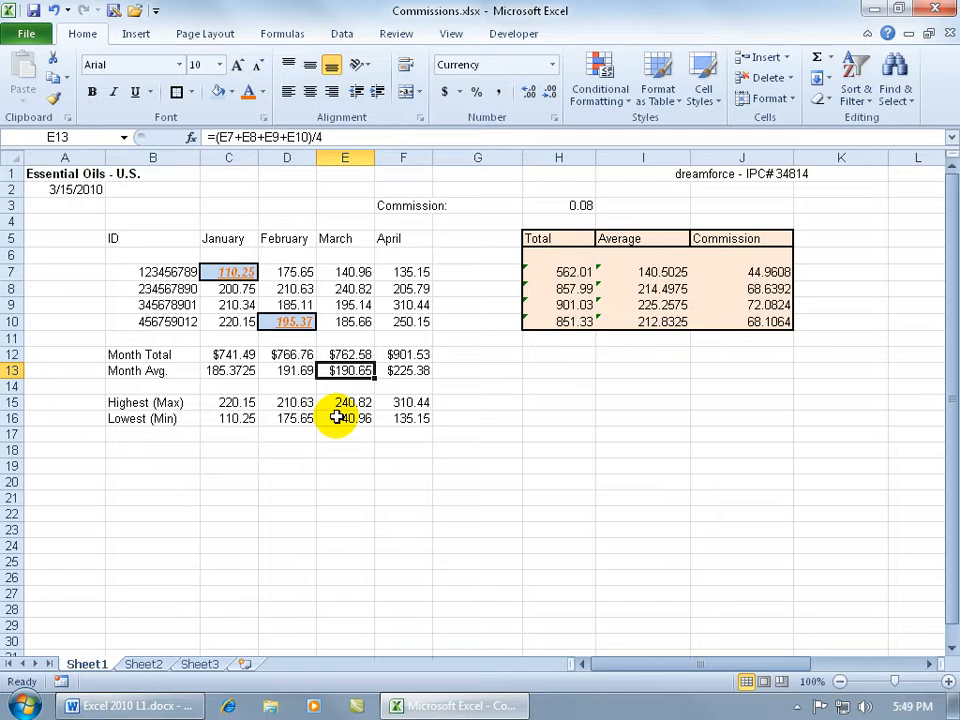
Step: Fill the January month average in cell C13 with the standard light green color
{"action": "key", "text": "F4"}
{"action": "left_click", "coordinate": [250, 372]}
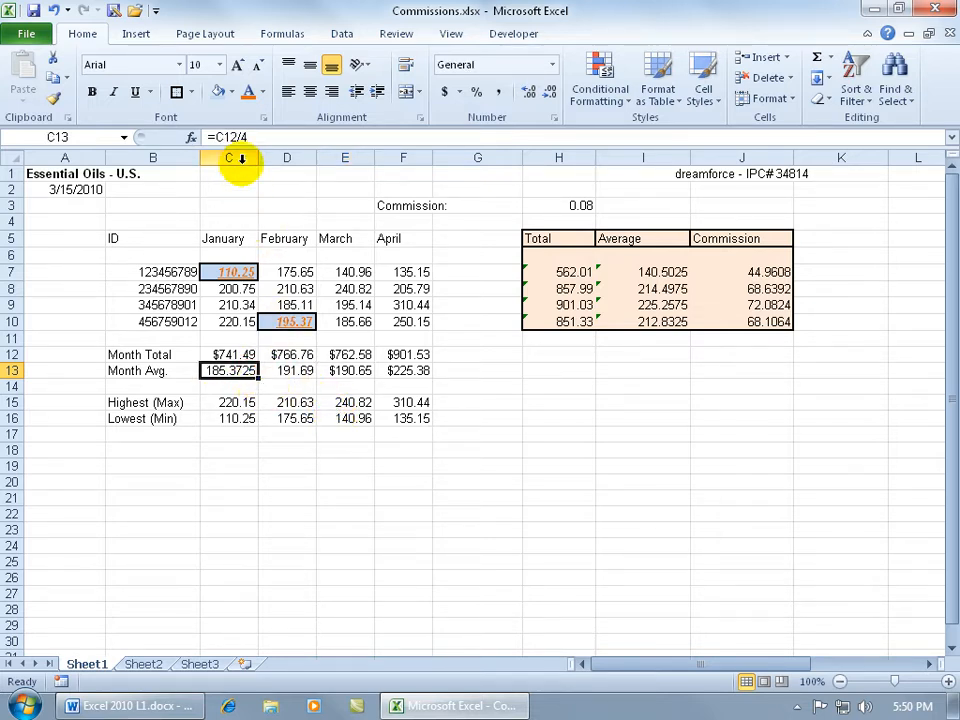
{"action": "left_click", "coordinate": [231, 92]}
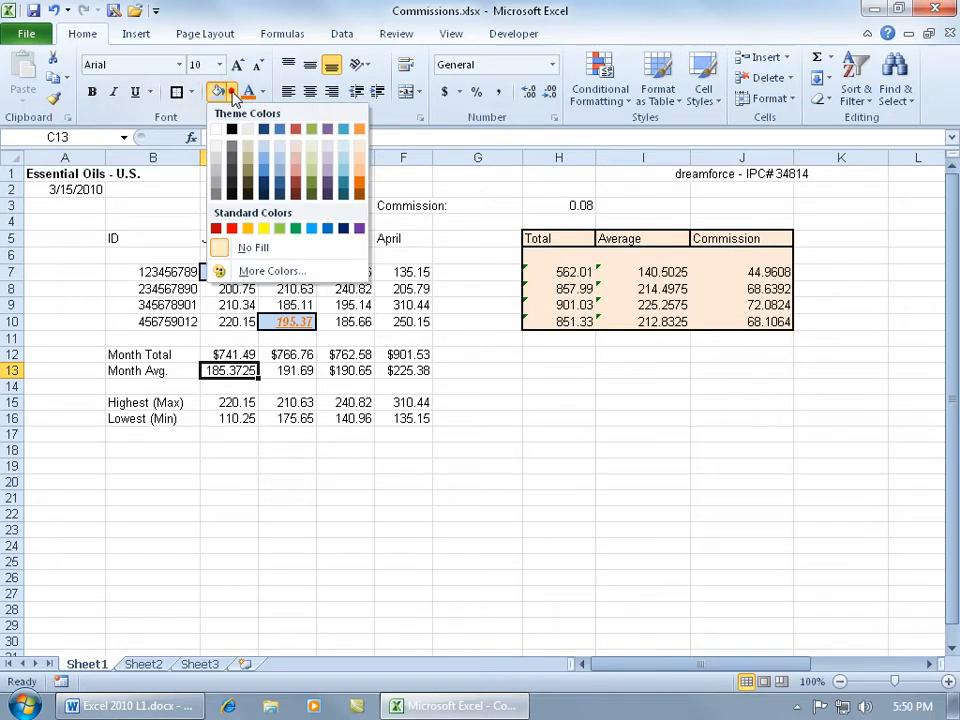
{"action": "left_click", "coordinate": [279, 228]}
Step: Set the font color of the February and March month totals in D12 and E12 to red
{"action": "left_click", "coordinate": [302, 356]}
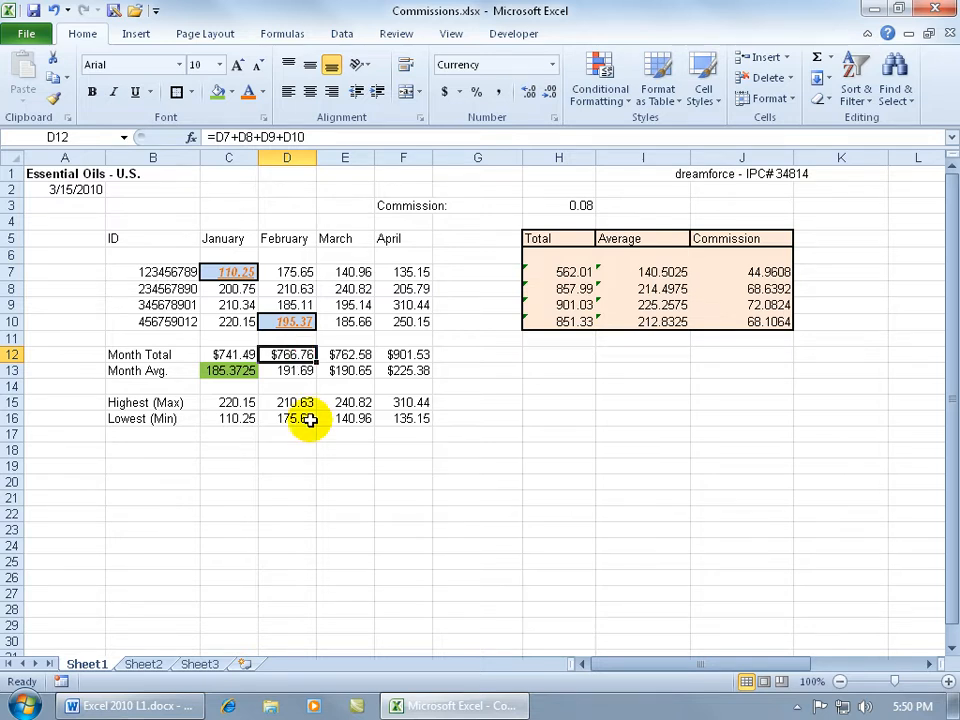
{"action": "left_click", "coordinate": [264, 94]}
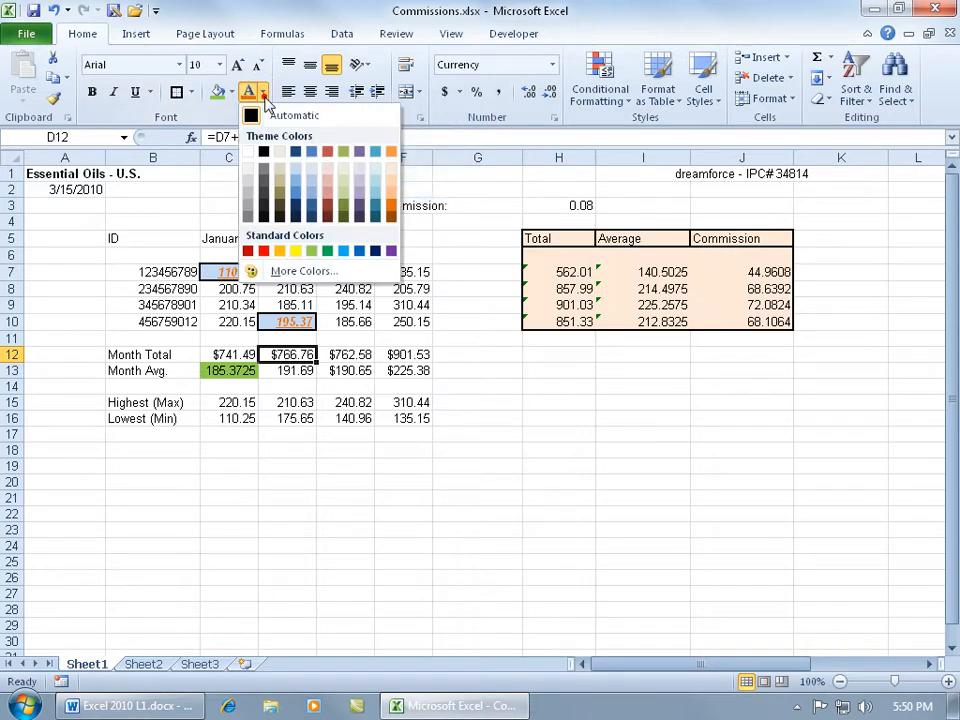
{"action": "left_click", "coordinate": [263, 250]}
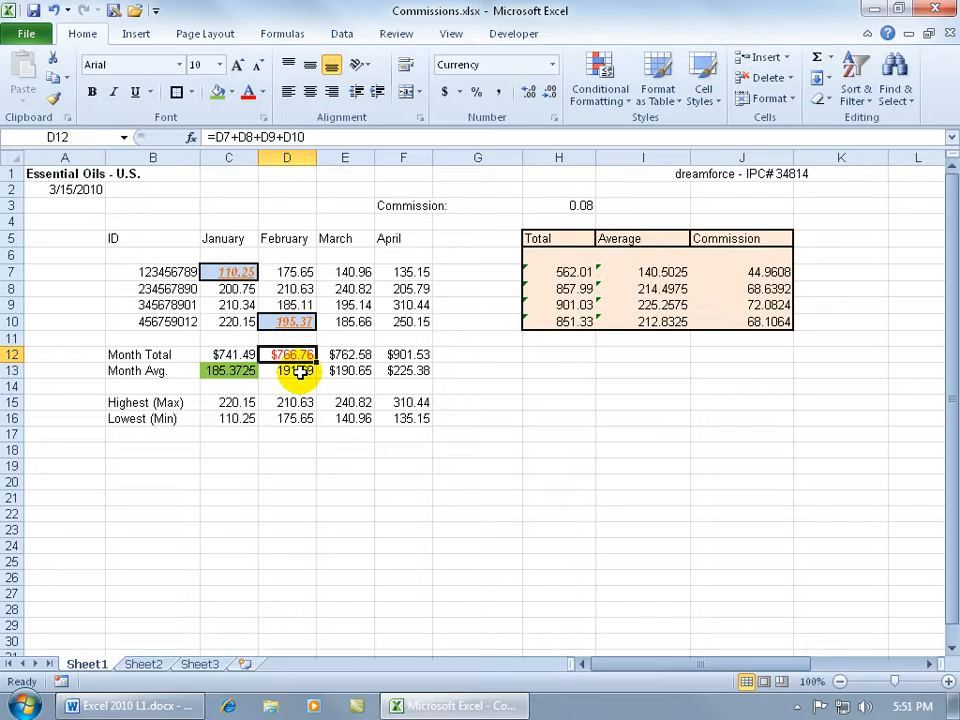
{"action": "left_click", "coordinate": [362, 356]}
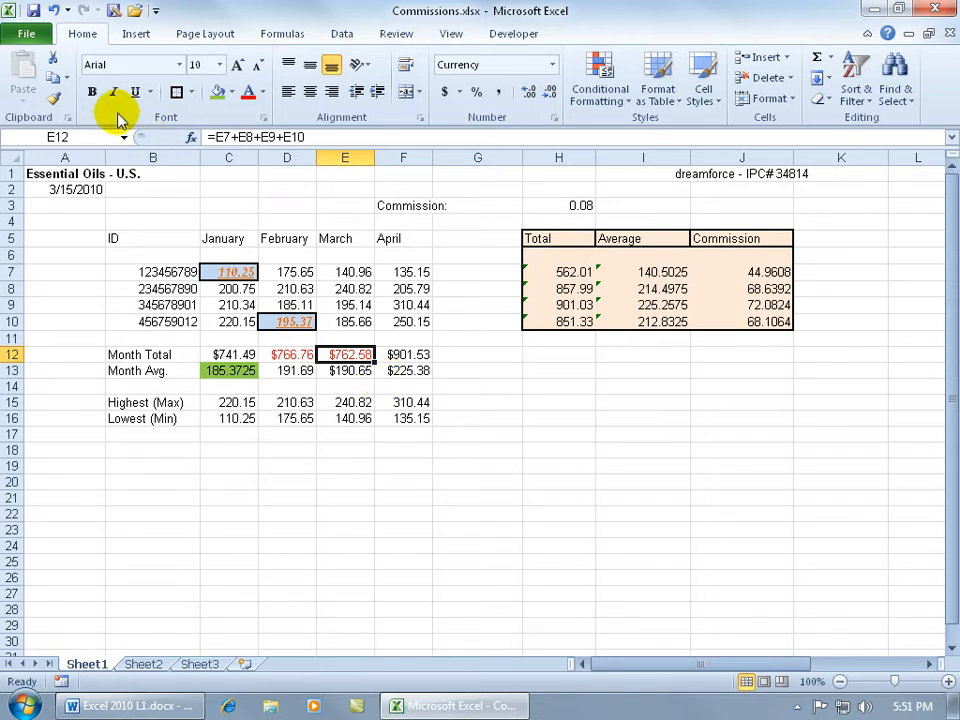
Step: Make the March month total in E12 and the April month average in F13 bold
{"action": "left_click", "coordinate": [91, 91]}
{"action": "left_click", "coordinate": [386, 369]}
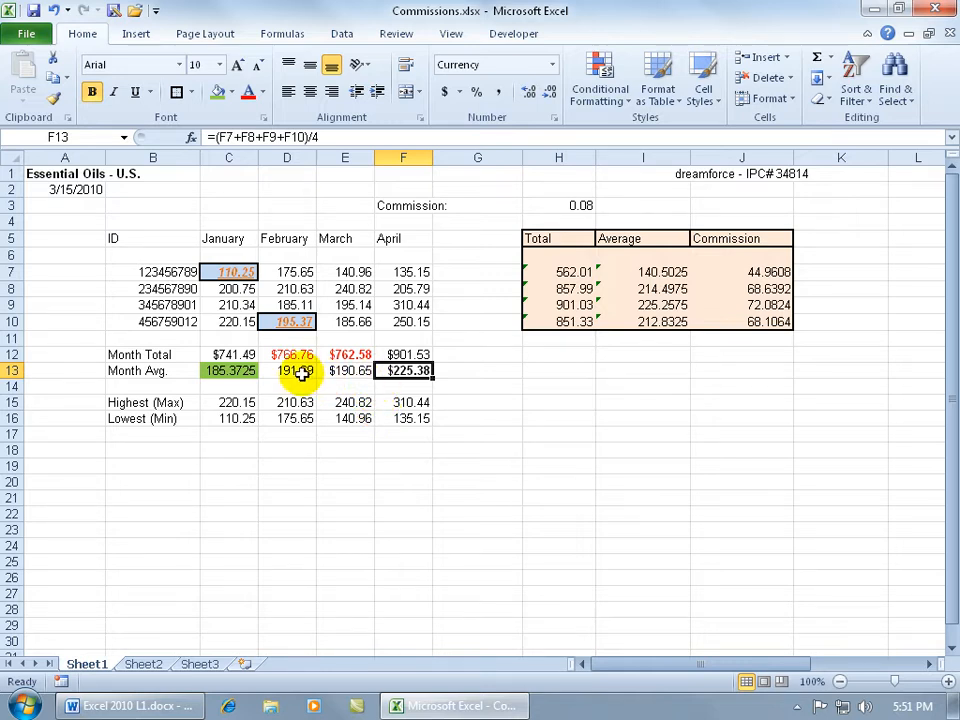
Step: Fill the March month average in cell E13 with the standard yellow color
{"action": "left_click_drag", "start_coordinate": [290, 370], "coordinate": [400, 372]}
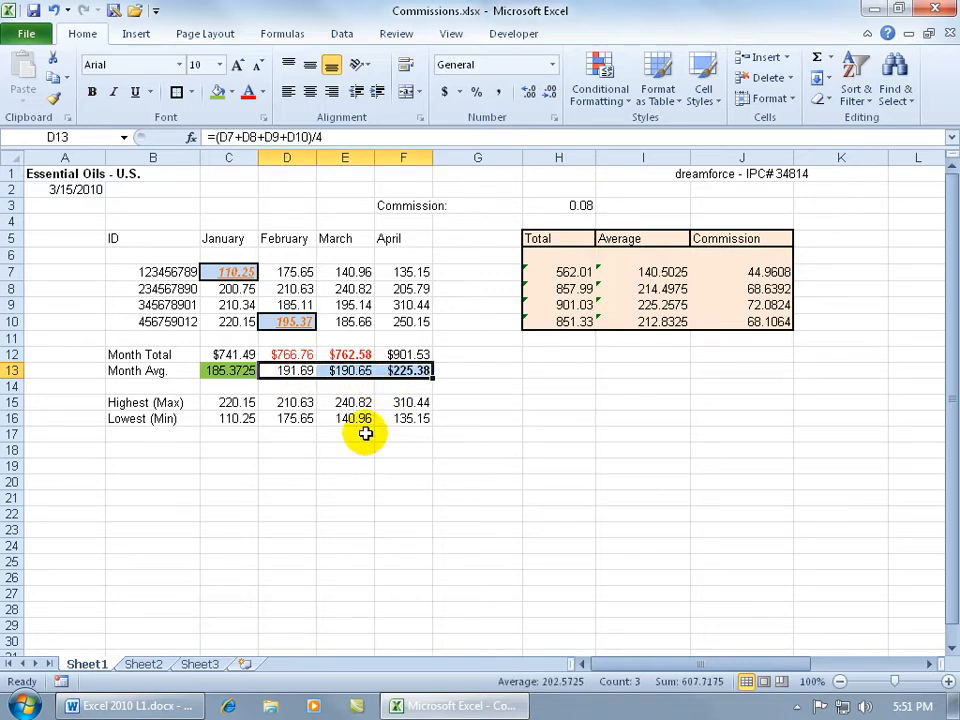
{"action": "left_click", "coordinate": [358, 371]}
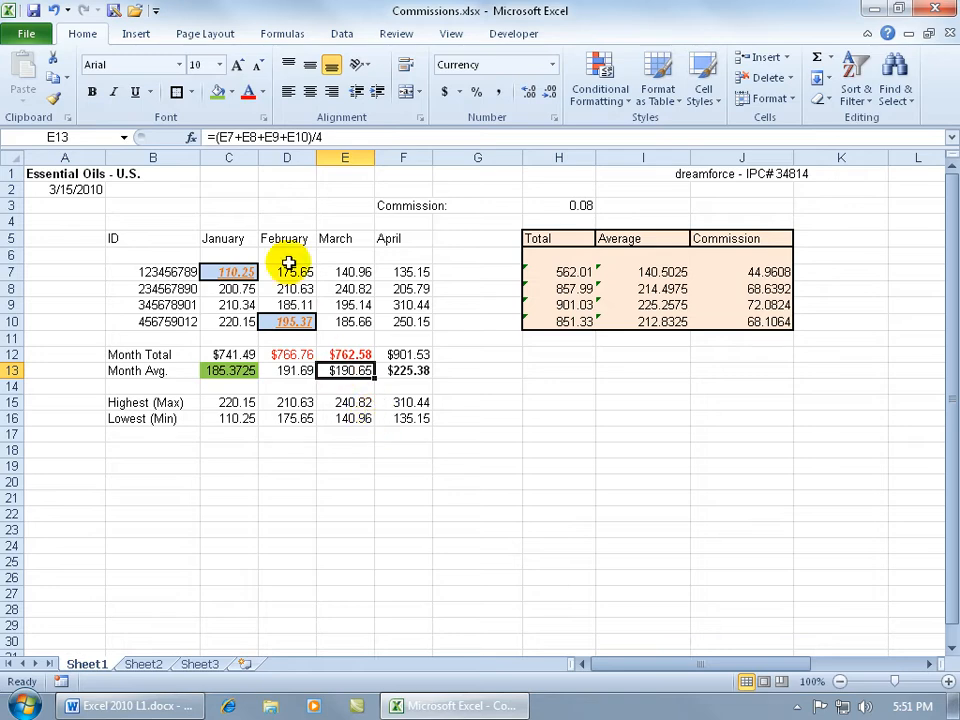
{"action": "left_click", "coordinate": [231, 91]}
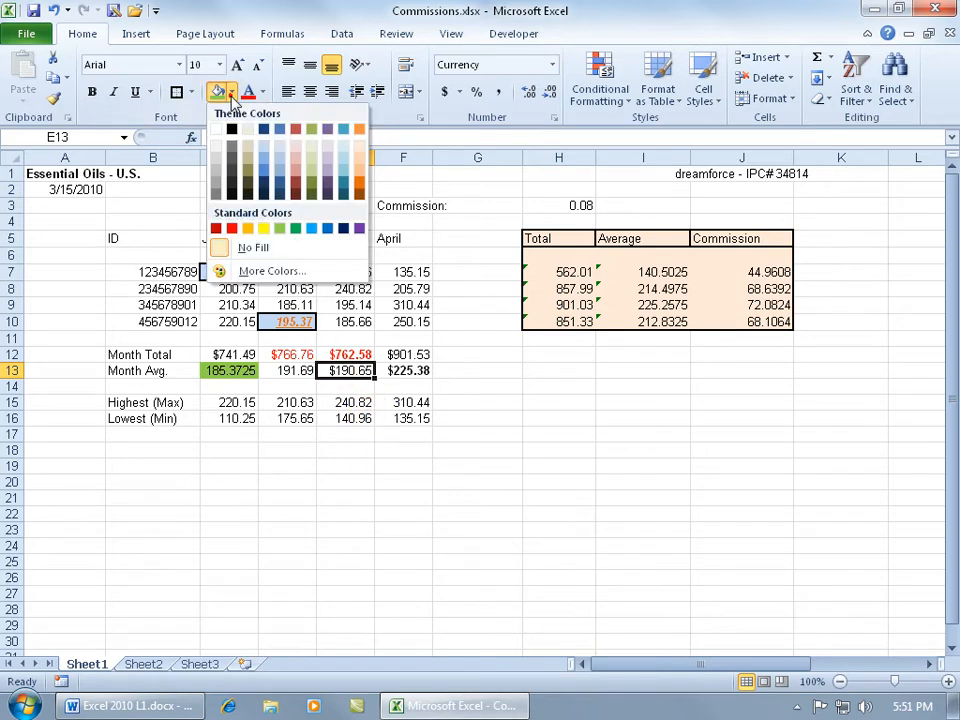
{"action": "left_click", "coordinate": [265, 228]}
{"action": "left_click", "coordinate": [347, 288]}
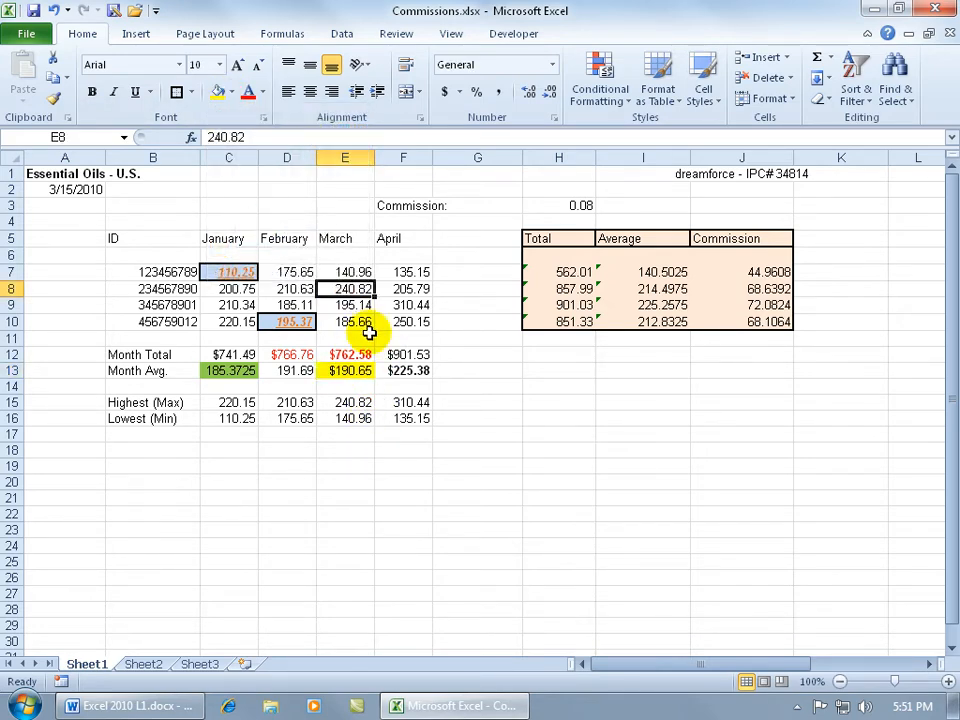
Step: Repeat the yellow fill on the March value in E8, the January value in C10 and the January maximum in C15
{"action": "key", "text": "F4"}
{"action": "left_click", "coordinate": [237, 322]}
{"action": "key", "text": "F4"}
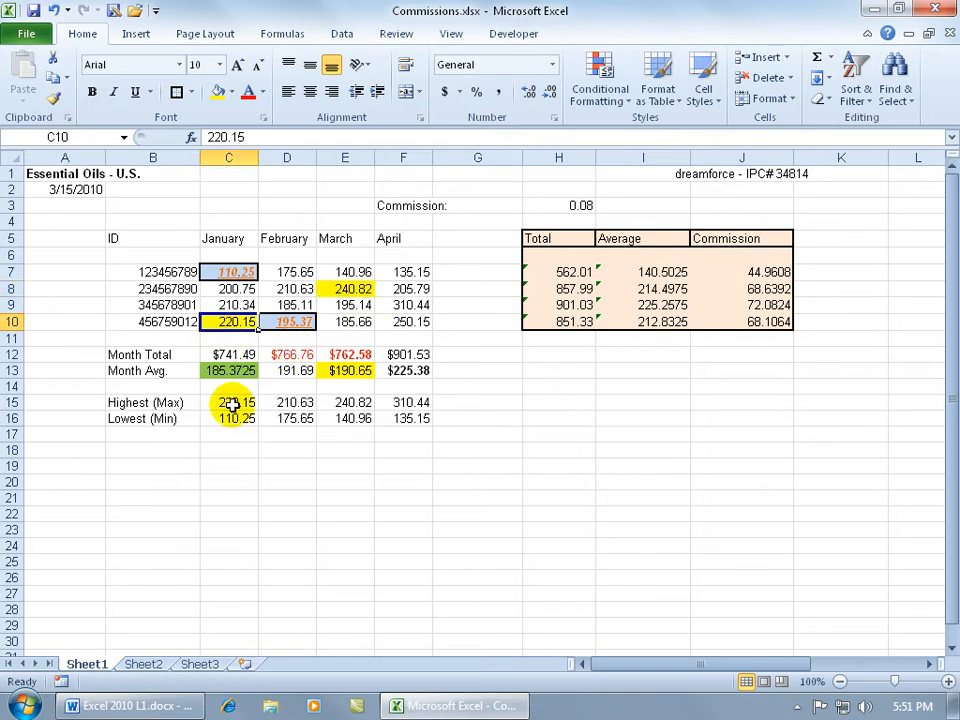
{"action": "left_click", "coordinate": [230, 402]}
{"action": "key", "text": "F4"}
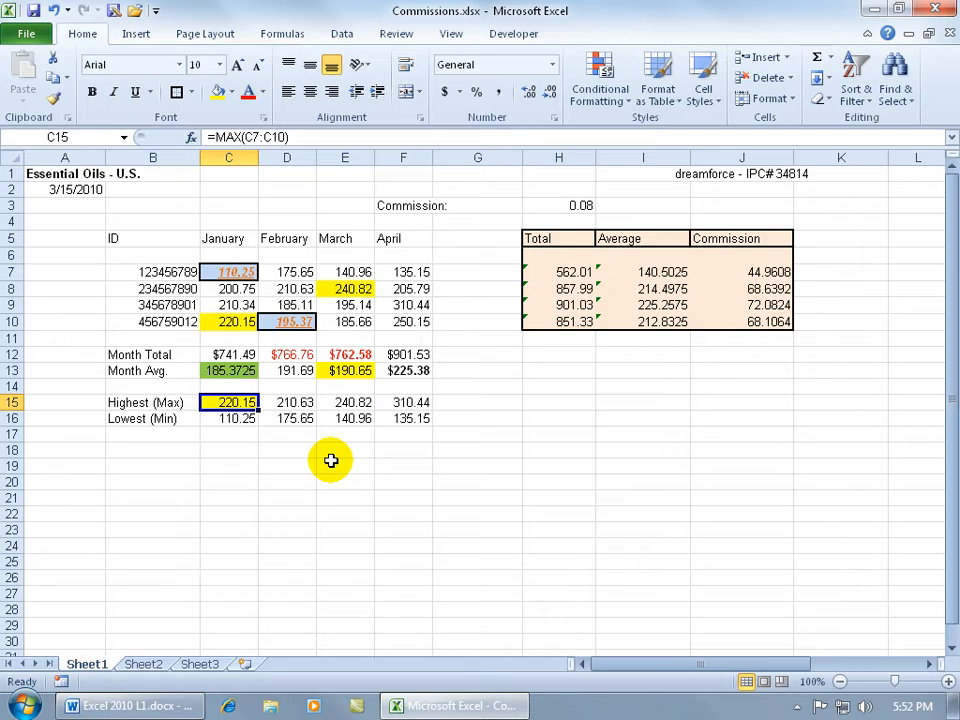
Step: In the Format Cells settings for the February maximum in D15, set the font to double underline, bold, standard red and size 14
{"action": "left_click", "coordinate": [288, 406]}
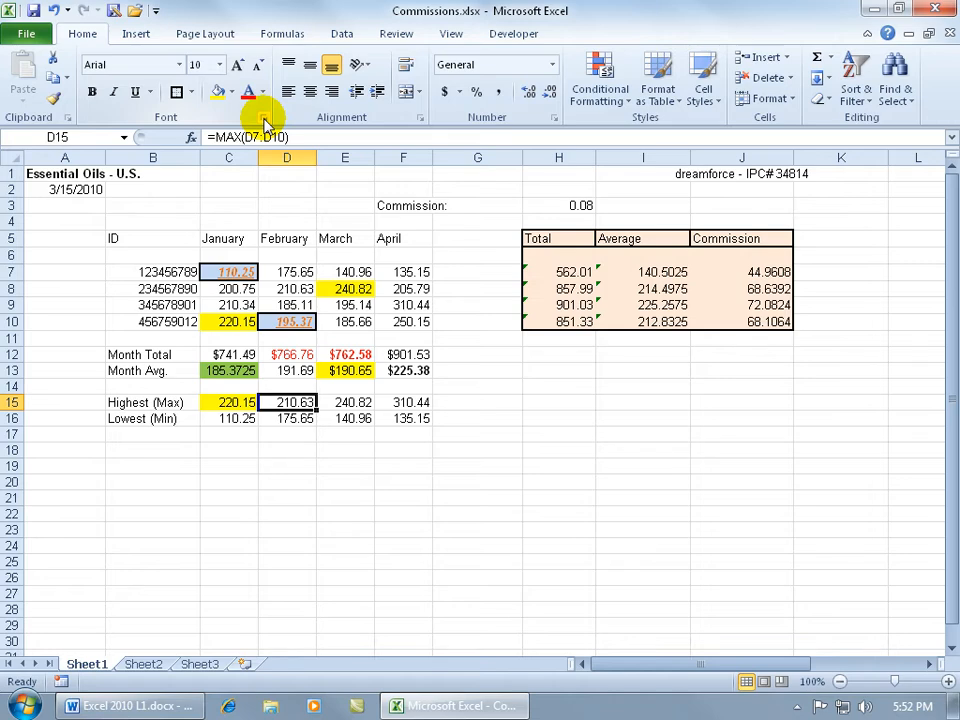
{"action": "left_click", "coordinate": [264, 118]}
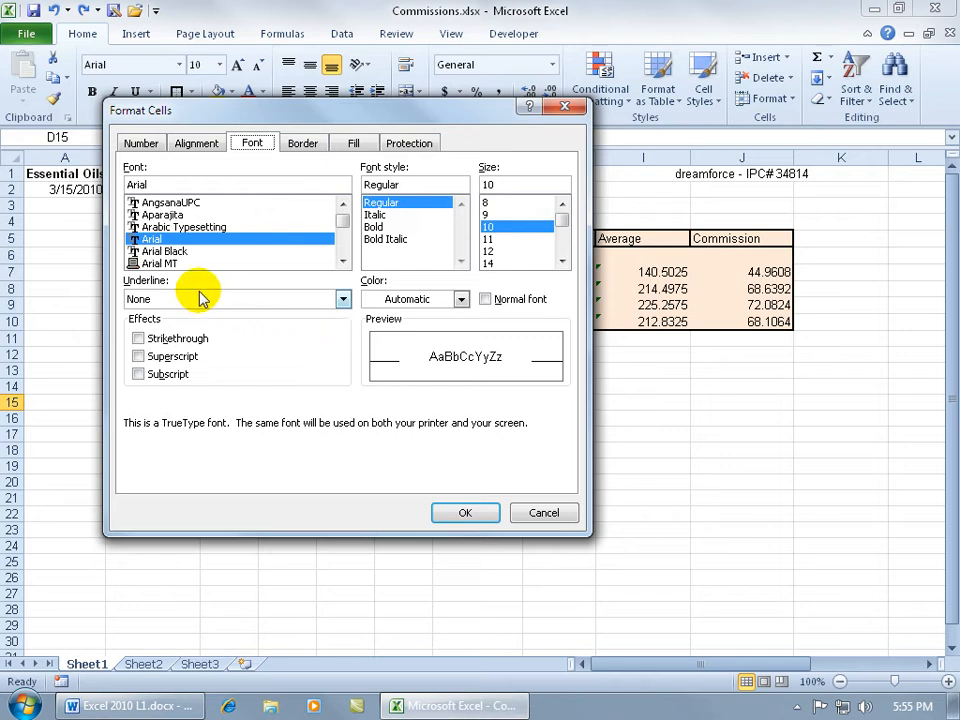
{"action": "left_click", "coordinate": [343, 299]}
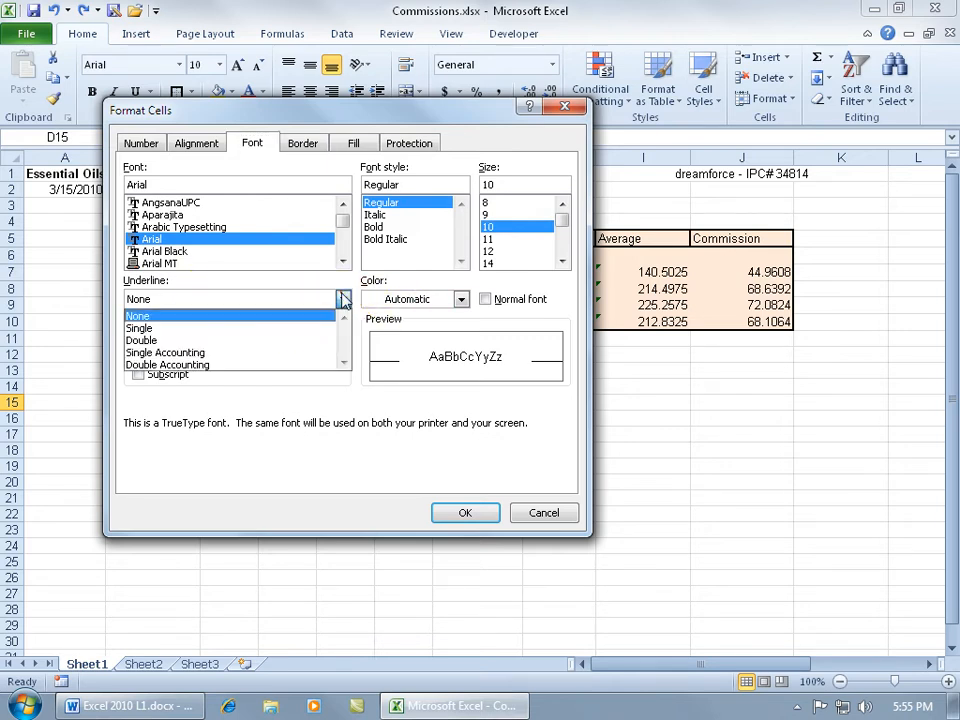
{"action": "left_click", "coordinate": [308, 342]}
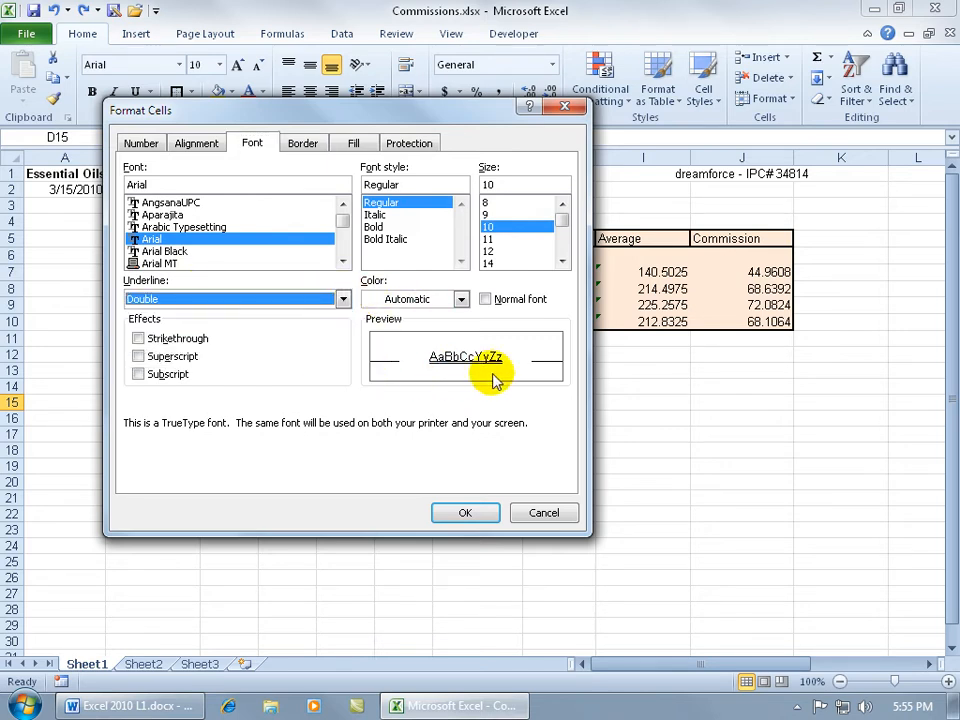
{"action": "left_click", "coordinate": [380, 226]}
{"action": "left_click", "coordinate": [458, 299]}
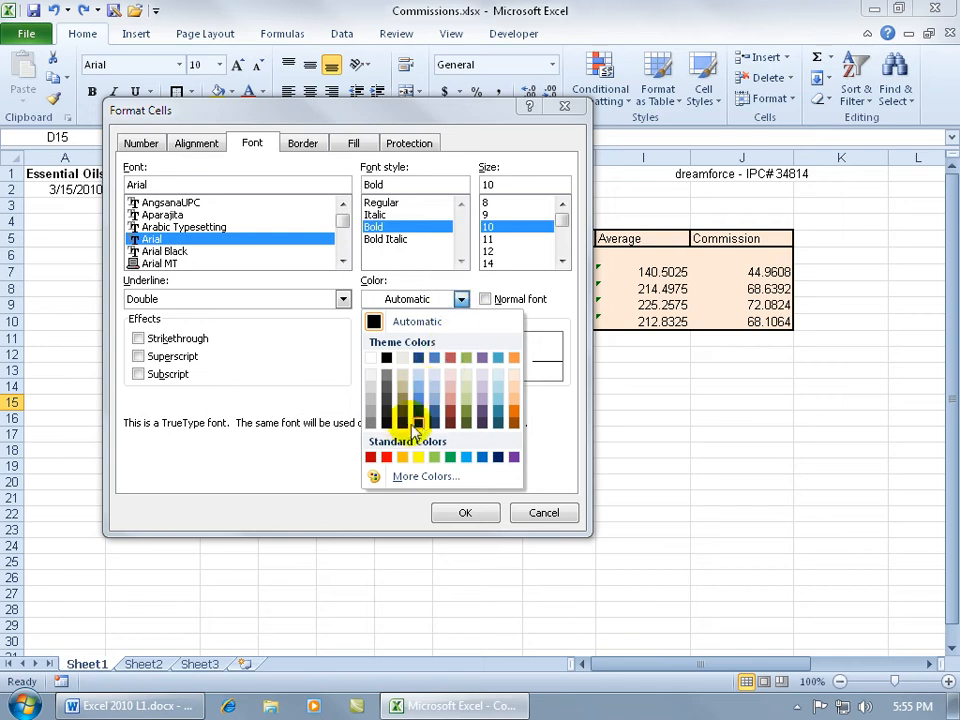
{"action": "left_click", "coordinate": [389, 458]}
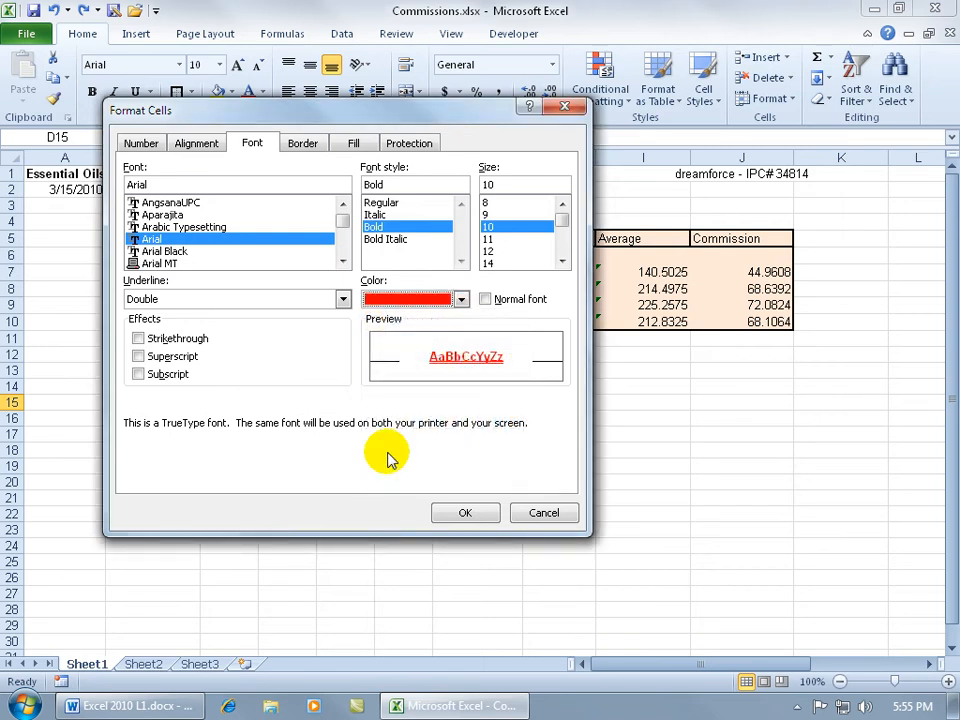
{"action": "left_click", "coordinate": [487, 264]}
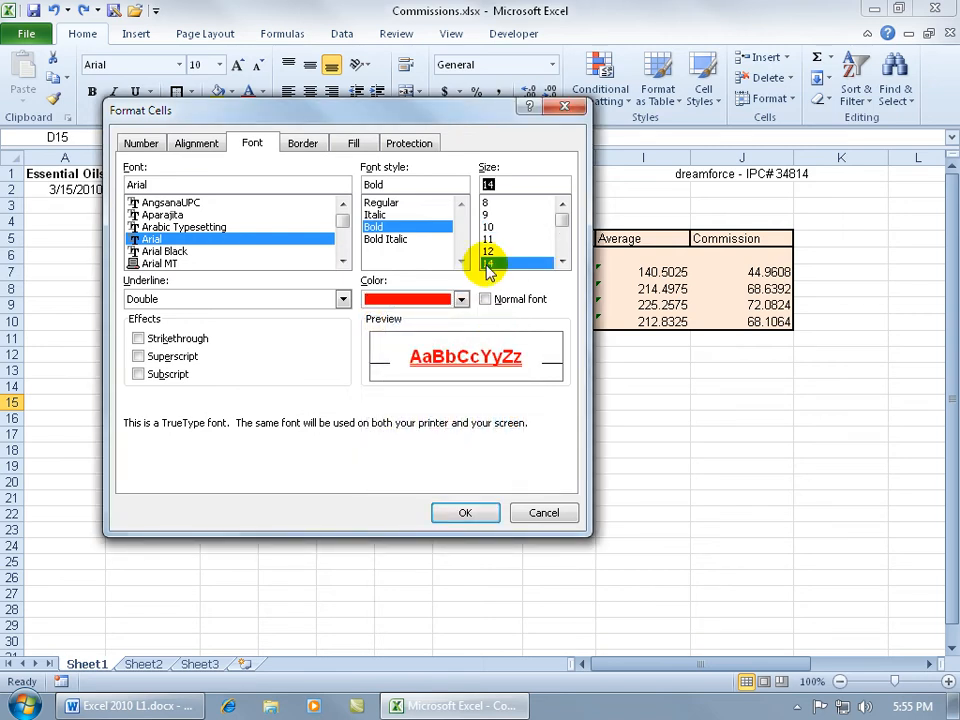
Step: Add a standard yellow background fill to D15 and apply the cell formatting
{"action": "left_click", "coordinate": [355, 145]}
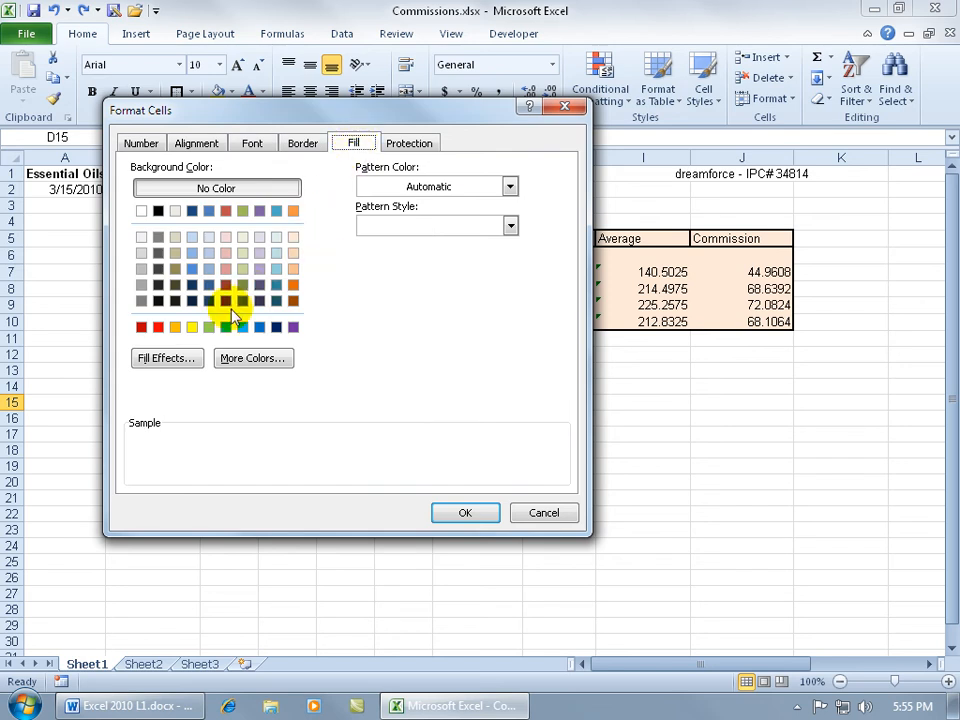
{"action": "left_click", "coordinate": [192, 327]}
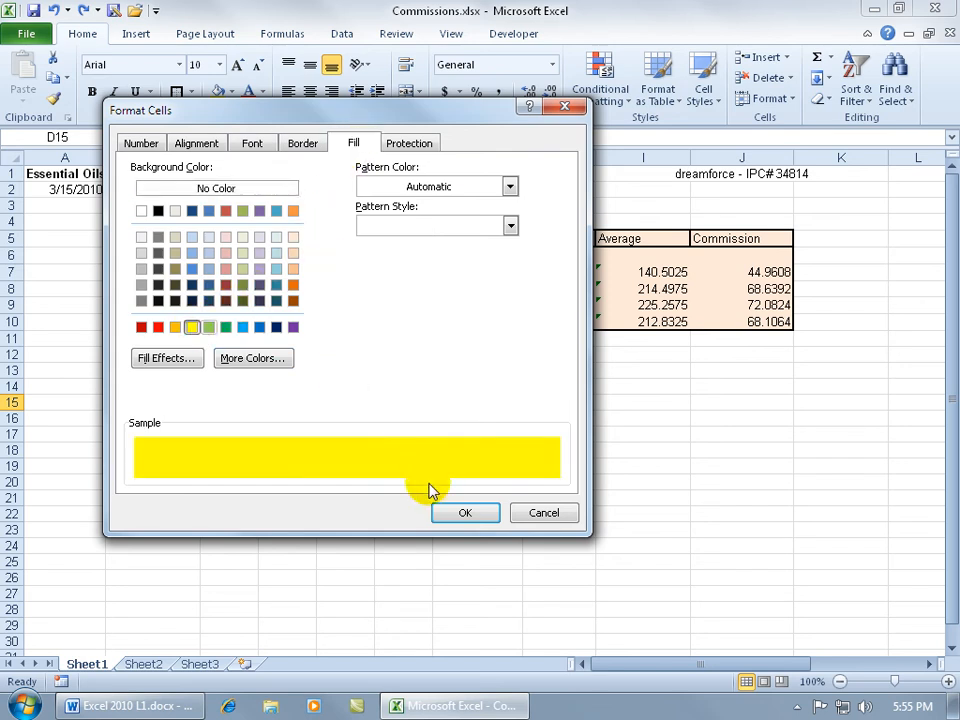
{"action": "left_click", "coordinate": [460, 514]}
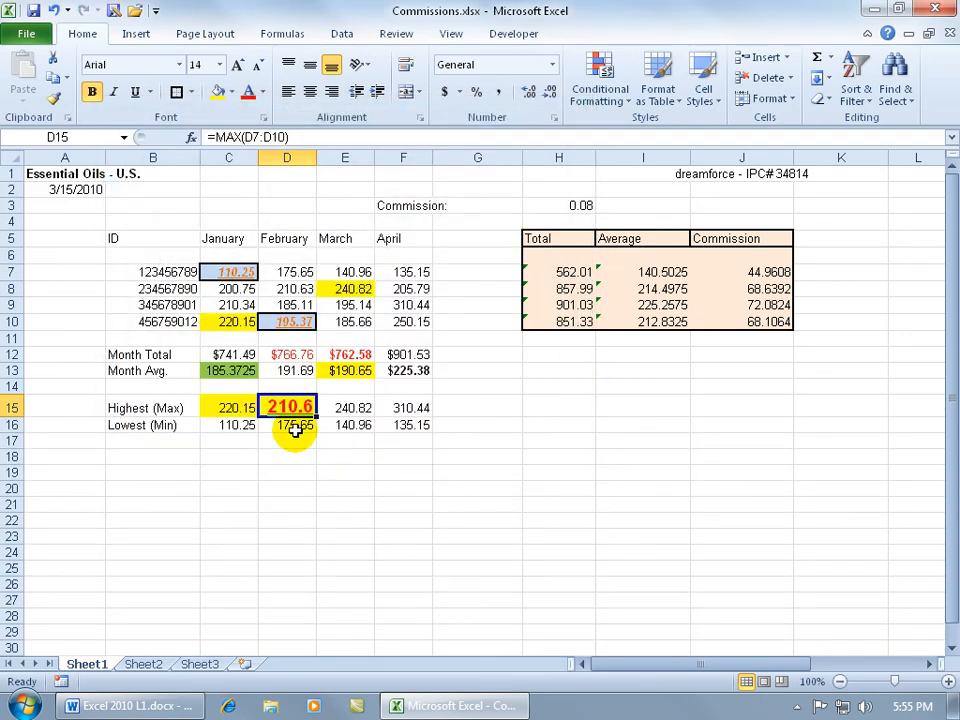
Step: Repeat D15's combined formatting on the March and April maximums in E15 and F15 and on the minimums in C16:F16
{"action": "left_click", "coordinate": [360, 410]}
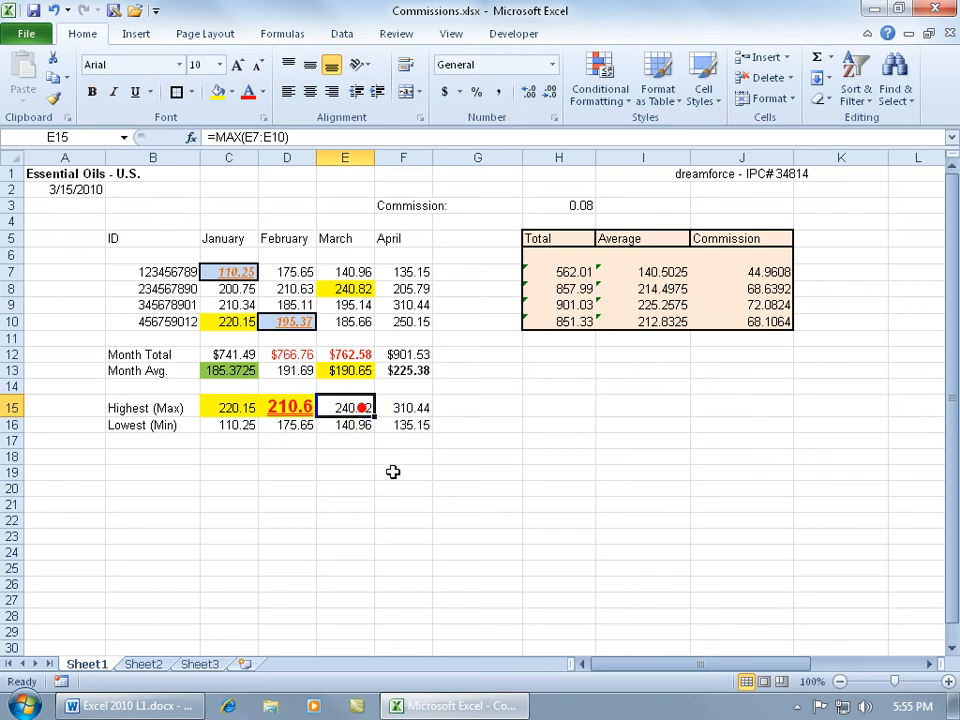
{"action": "key", "text": "F4"}
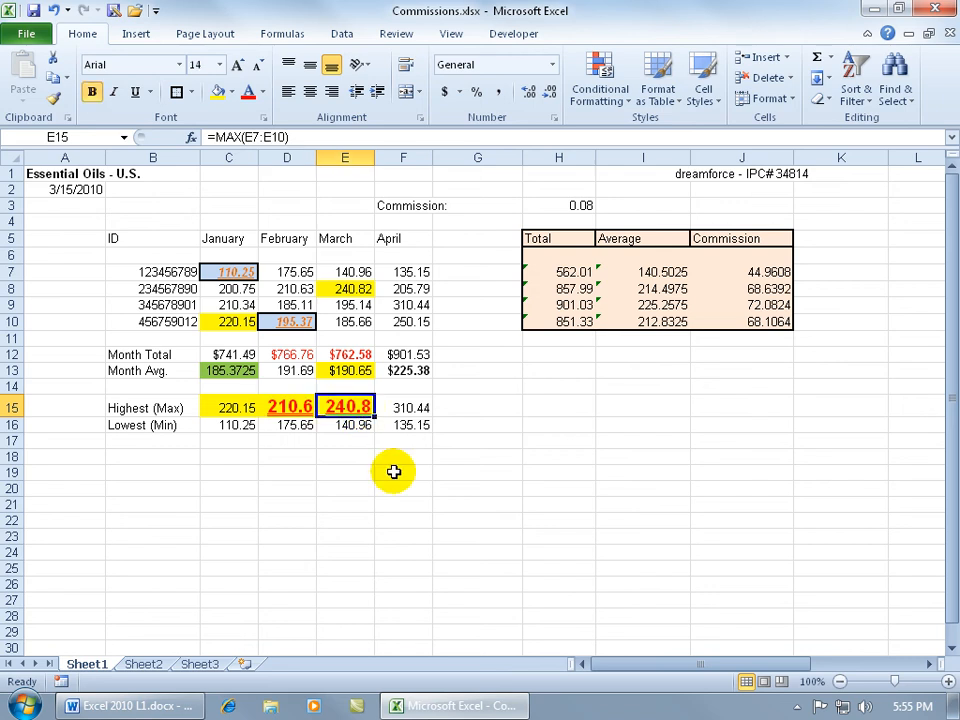
{"action": "left_click", "coordinate": [409, 408]}
{"action": "key", "text": "F4"}
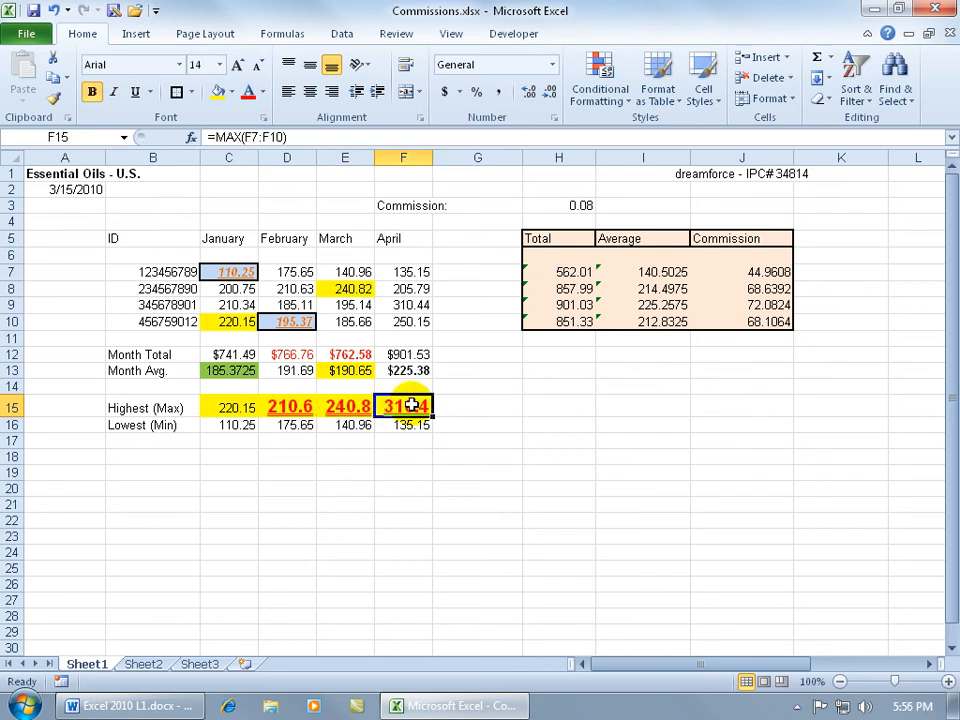
{"action": "left_click_drag", "start_coordinate": [249, 426], "coordinate": [416, 425]}
{"action": "key", "text": "F4"}
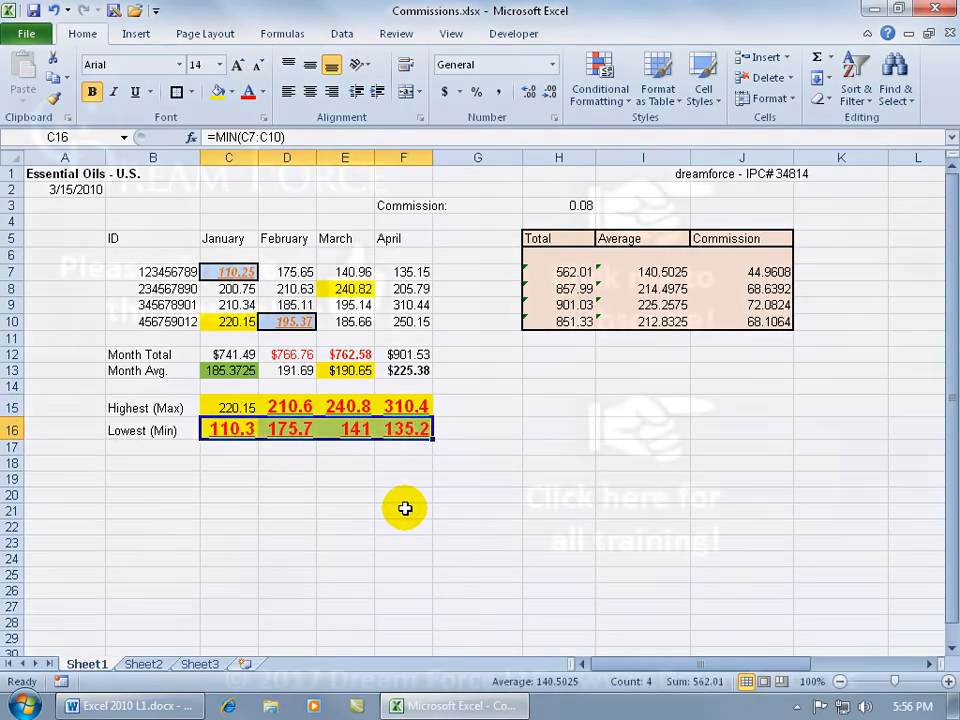